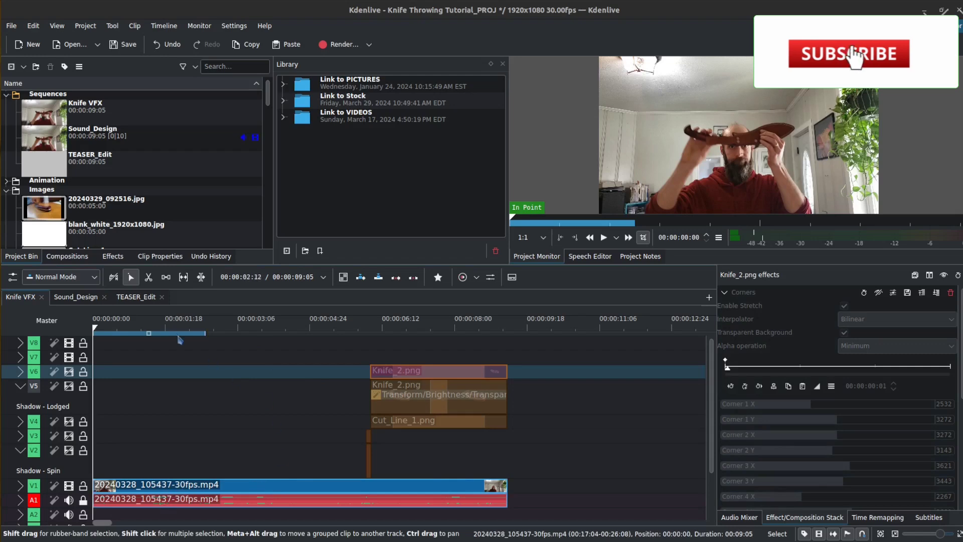
- Preview and play back the opening of the knife-throwing footage
{"action": "left_click_drag", "start_coordinate": [91, 336], "coordinate": [242, 337]}
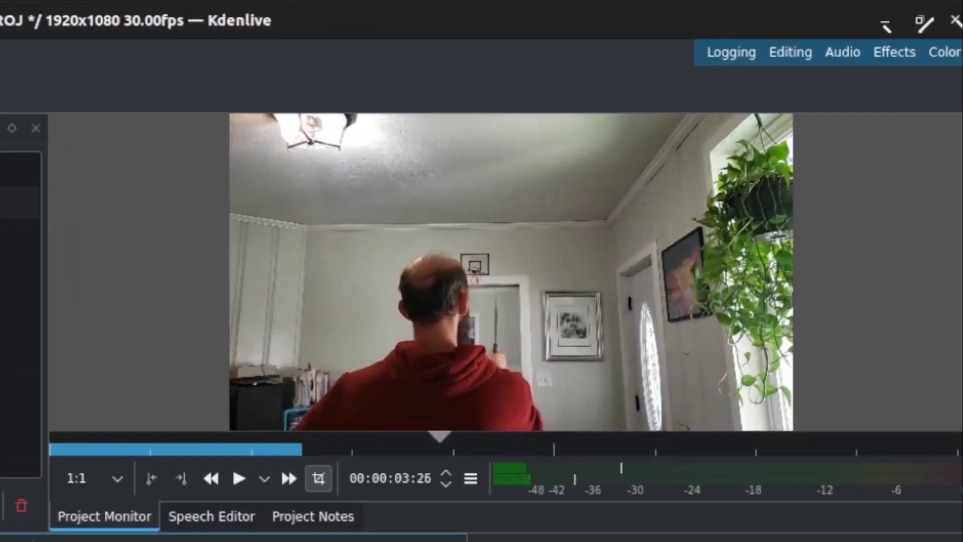
{"action": "key", "text": "space"}
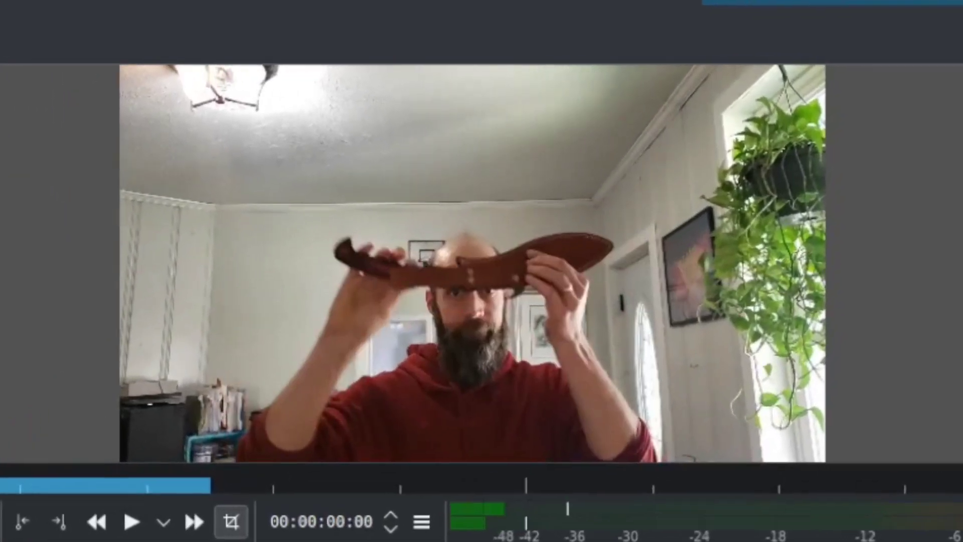
{"action": "left_click", "coordinate": [289, 460]}
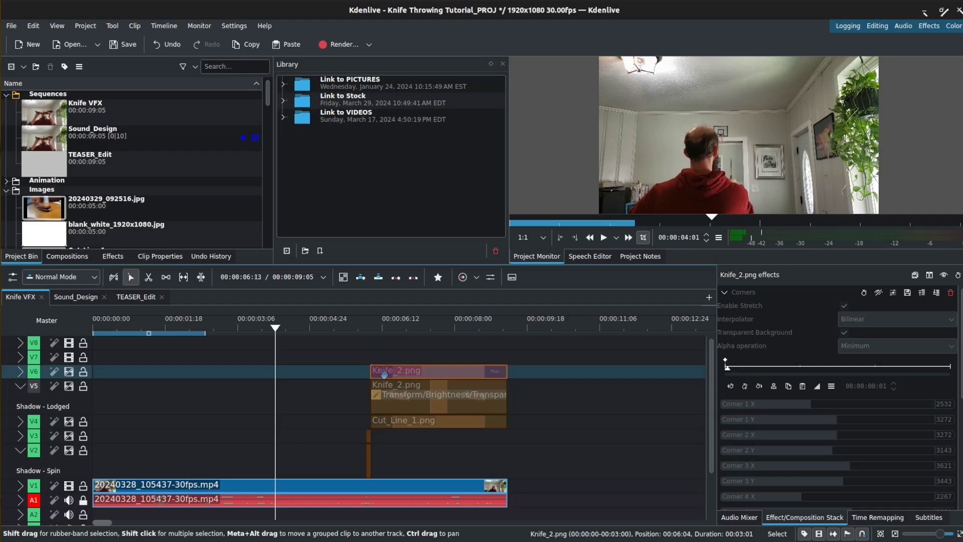
- Zoom the timeline and scrub around 06:00 to the spinning knife frames
{"action": "scroll", "coordinate": [384, 374], "scroll_direction": "up", "scroll_amount": 6}
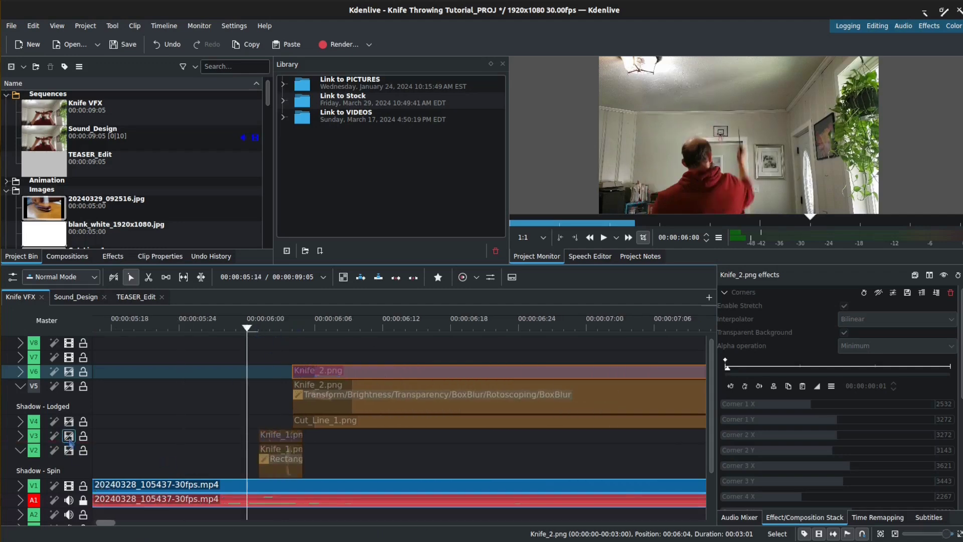
{"action": "left_click", "coordinate": [257, 335]}
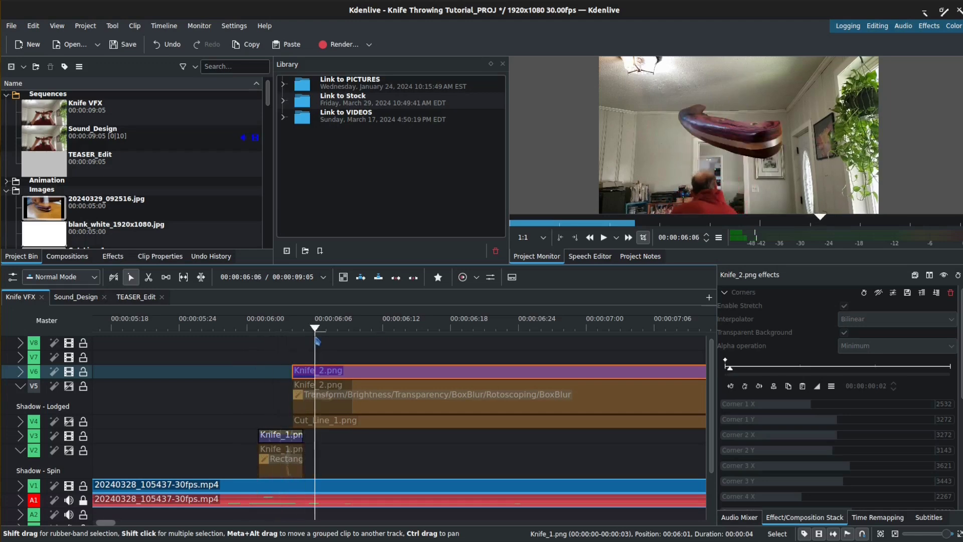
{"action": "left_click_drag", "start_coordinate": [305, 343], "coordinate": [279, 345]}
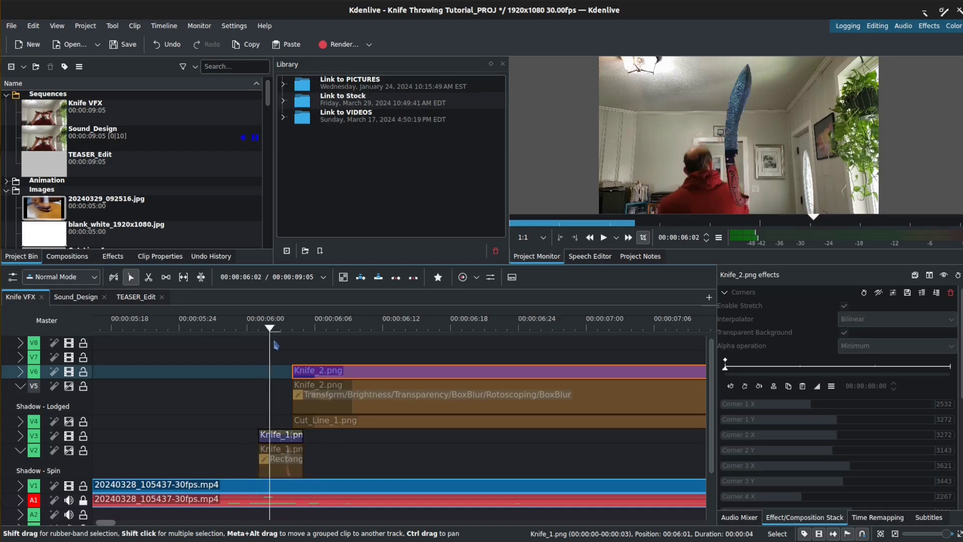
{"action": "left_click_drag", "start_coordinate": [275, 346], "coordinate": [321, 346]}
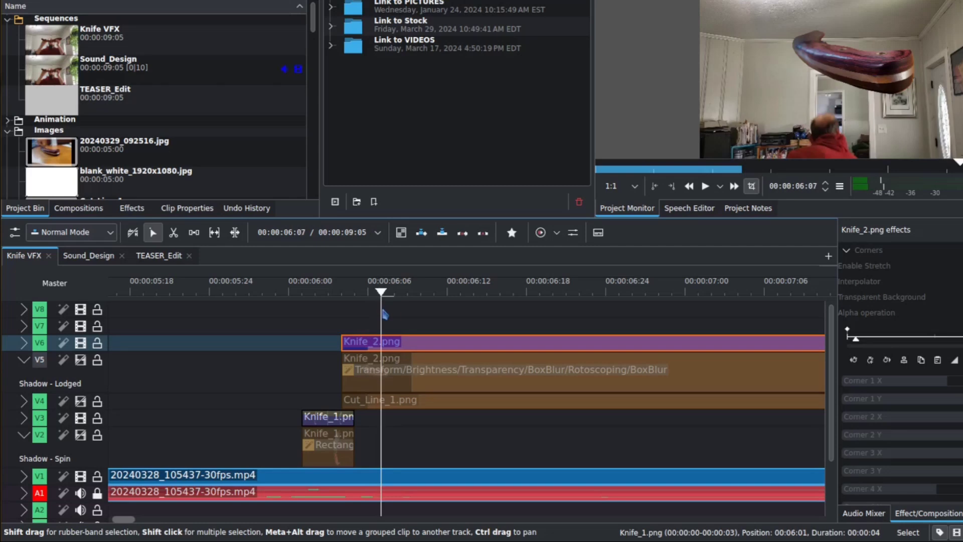
{"action": "left_click_drag", "start_coordinate": [329, 346], "coordinate": [284, 339]}
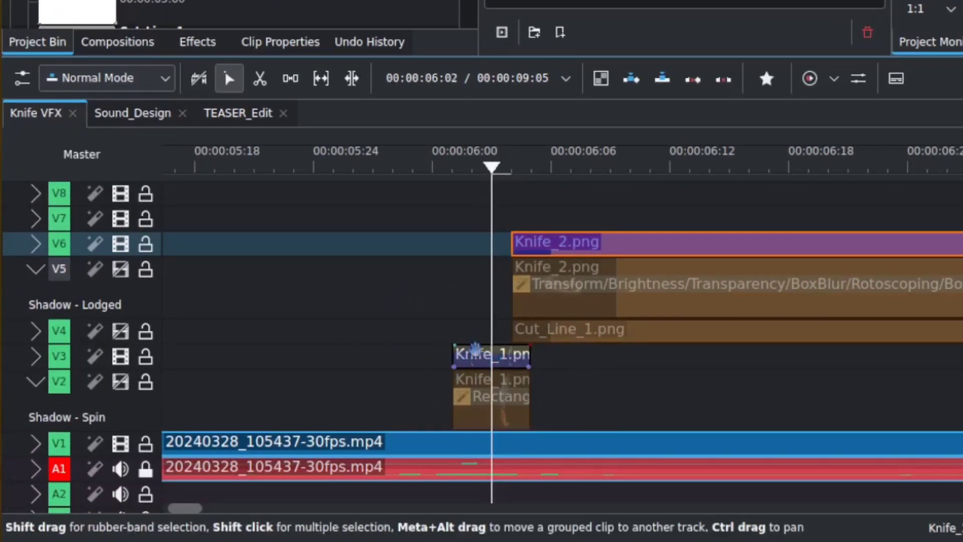
- Select Knife_1.png and make its Transform effect active at the first keyframe
{"action": "left_click", "coordinate": [480, 355]}
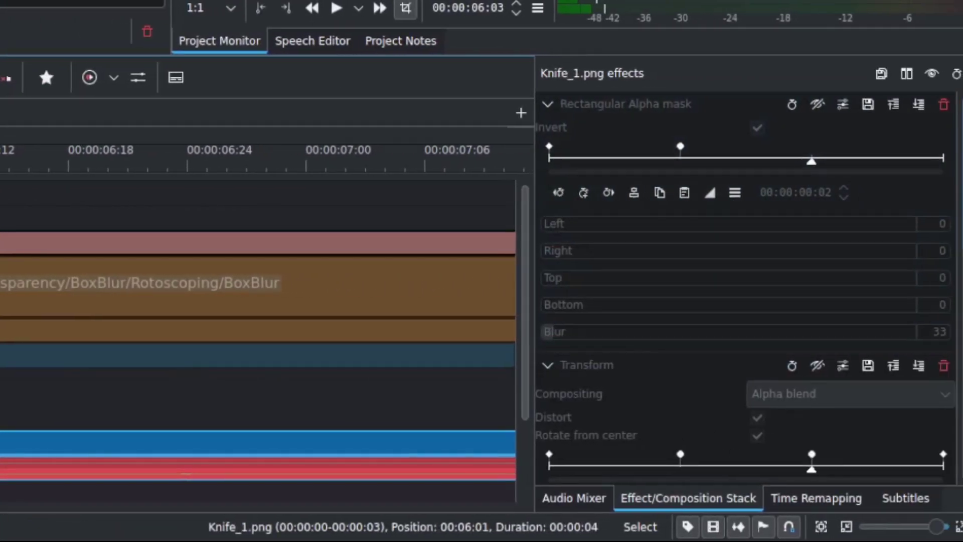
{"action": "scroll", "coordinate": [752, 301], "scroll_direction": "down", "scroll_amount": 5}
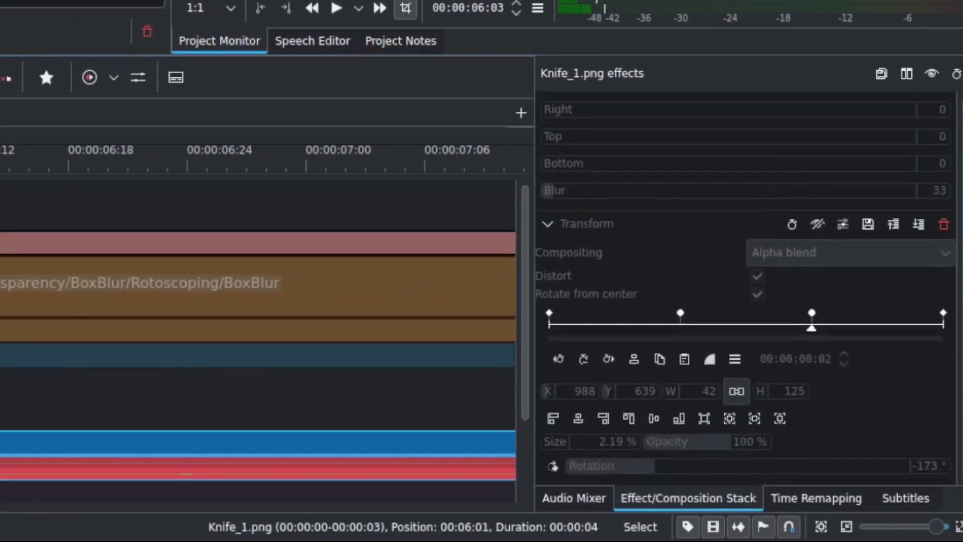
{"action": "scroll", "coordinate": [609, 205], "scroll_direction": "down", "scroll_amount": 2}
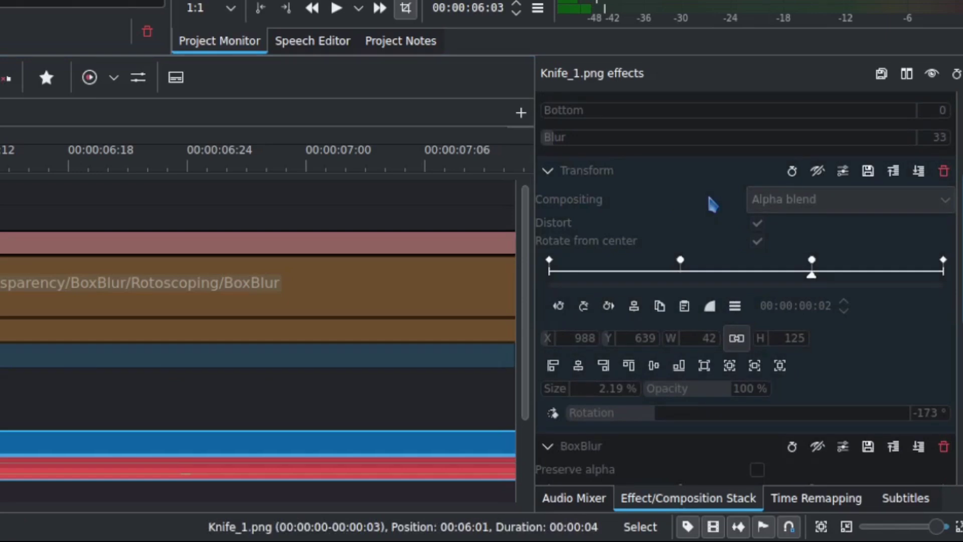
{"action": "left_click", "coordinate": [818, 172]}
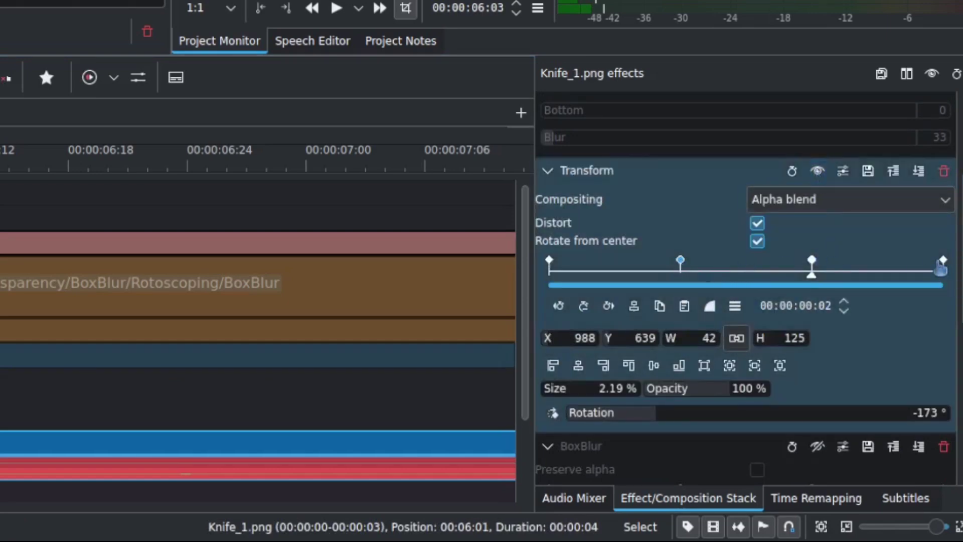
{"action": "key", "text": "Home"}
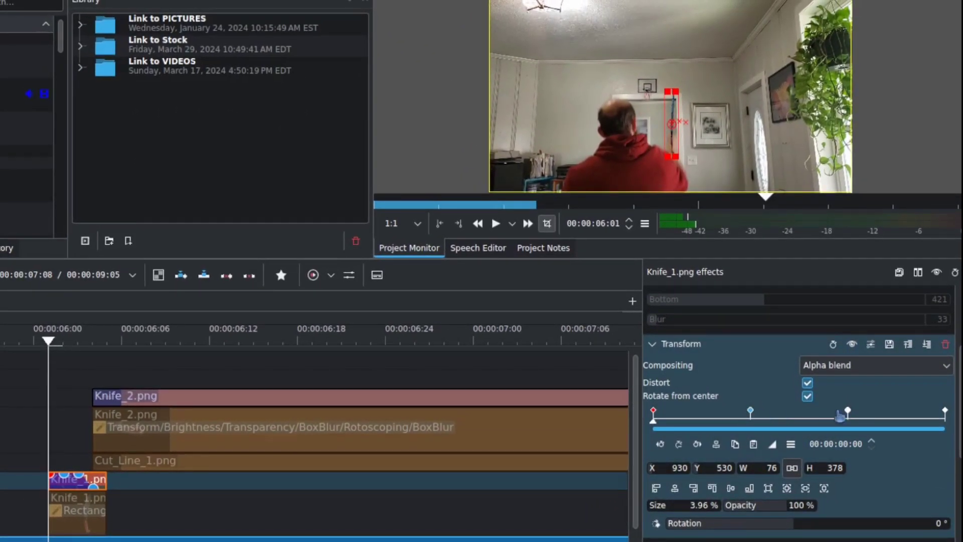
- Step through all four Transform keyframes of the knife's spin
{"action": "left_click", "coordinate": [750, 419]}
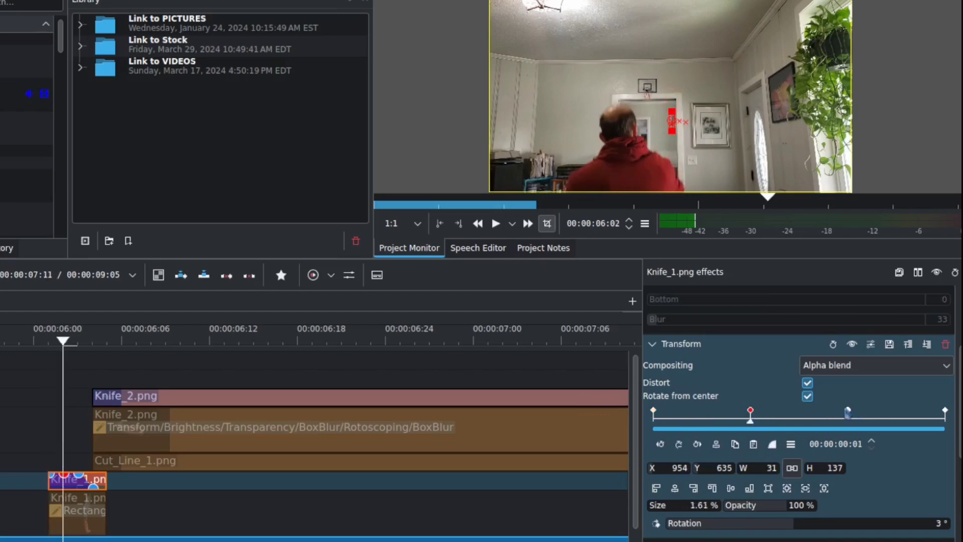
{"action": "left_click", "coordinate": [849, 414]}
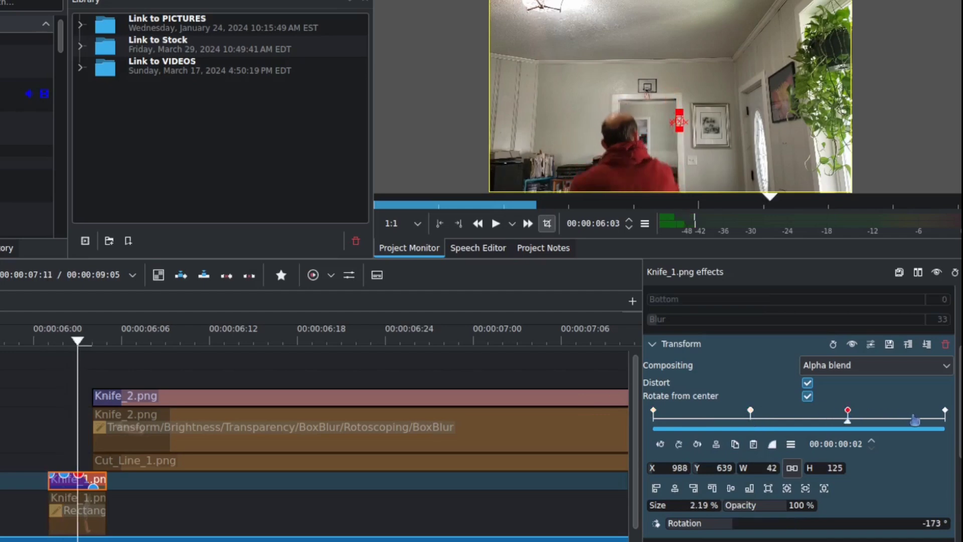
{"action": "left_click", "coordinate": [946, 414]}
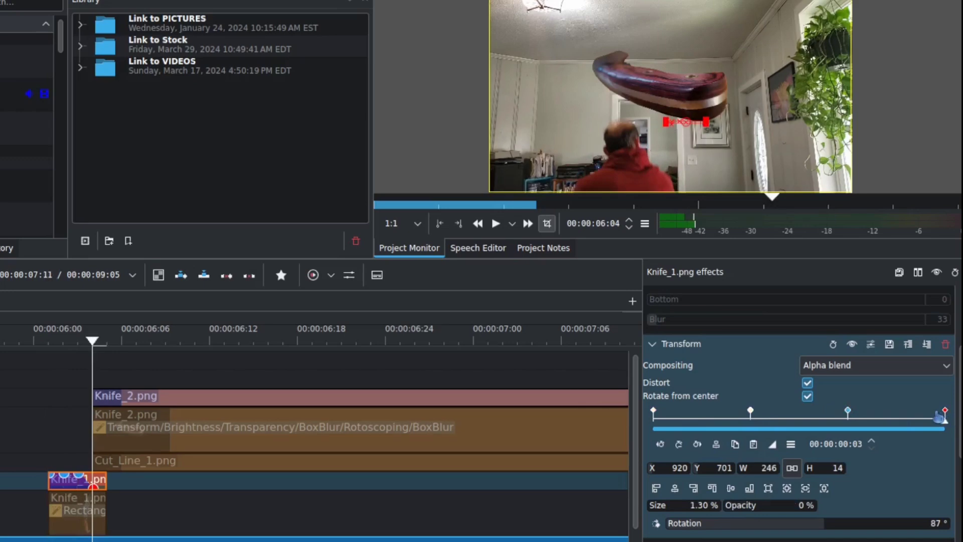
{"action": "left_click", "coordinate": [655, 419]}
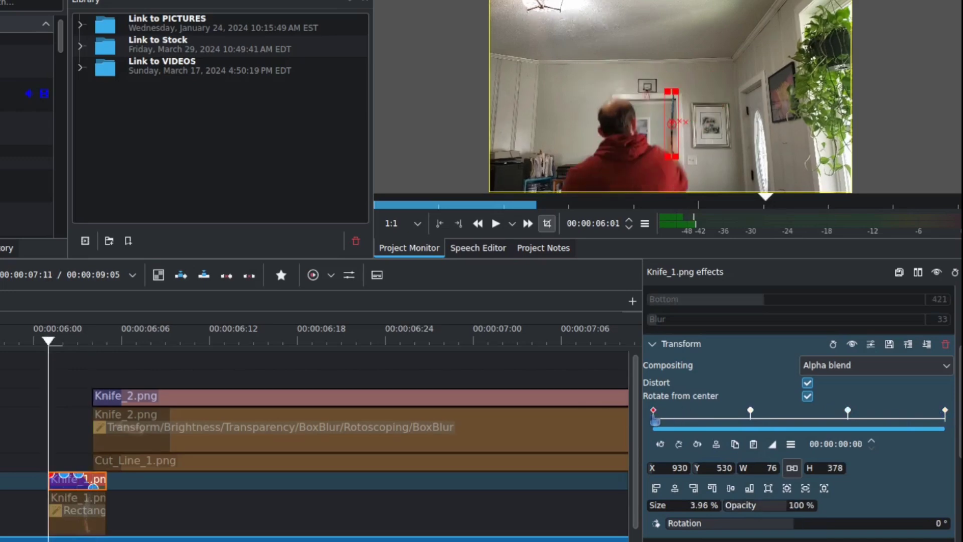
{"action": "left_click", "coordinate": [751, 419]}
{"action": "left_click", "coordinate": [848, 417]}
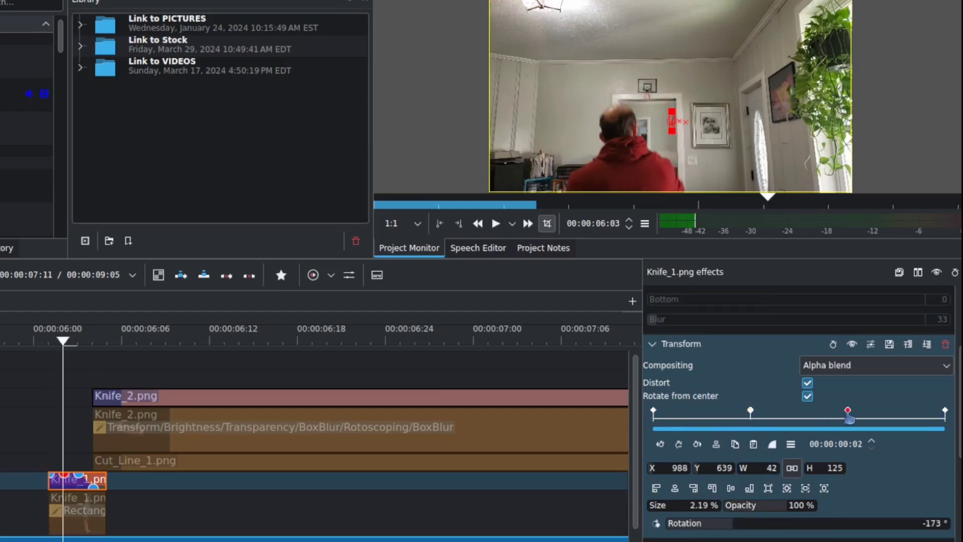
{"action": "left_click", "coordinate": [945, 415]}
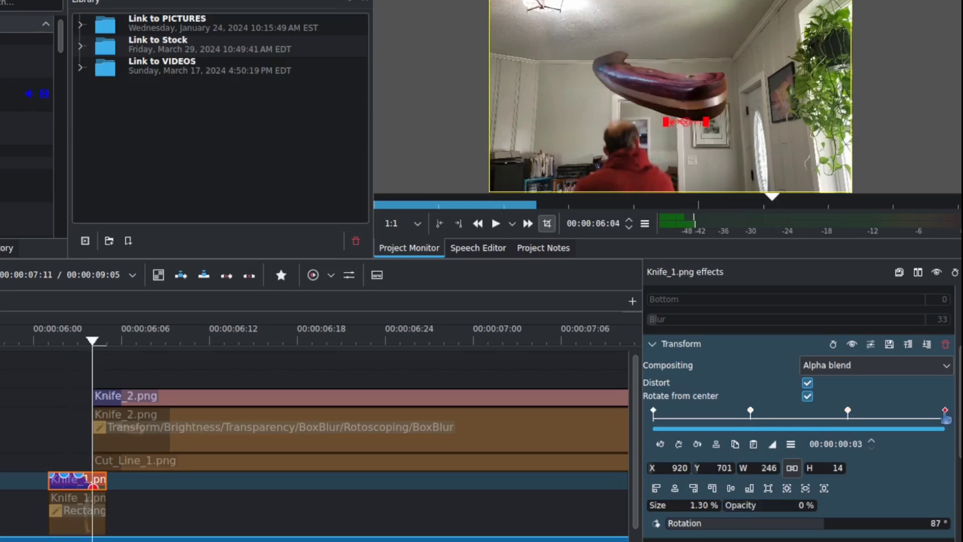
- Recheck the second, third and last Transform keyframes of the spin
{"action": "left_click", "coordinate": [751, 419]}
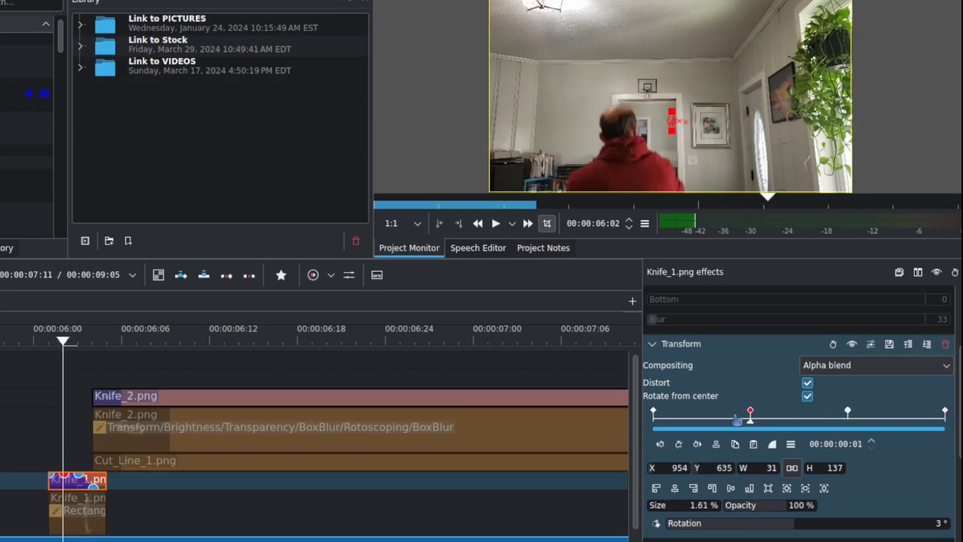
{"action": "left_click", "coordinate": [848, 416]}
{"action": "left_click", "coordinate": [750, 418]}
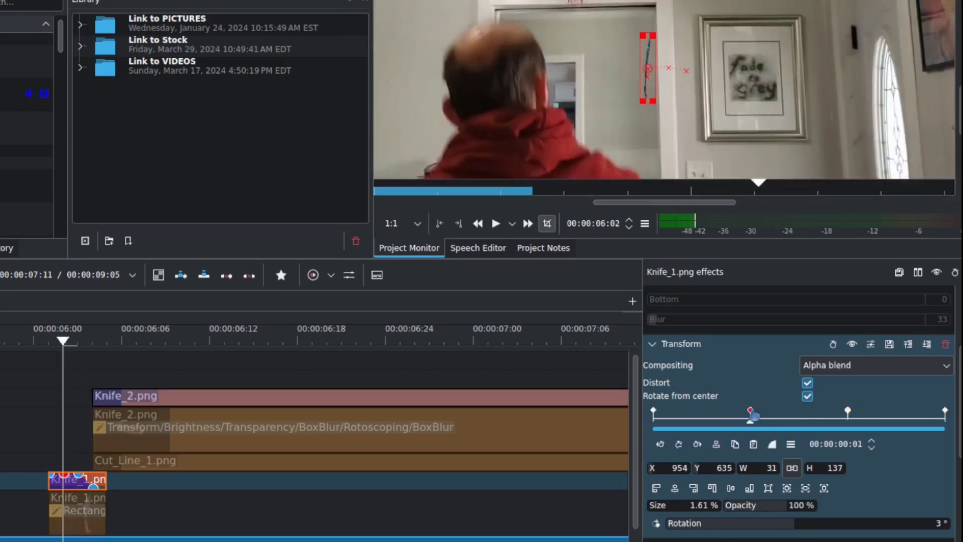
{"action": "left_click", "coordinate": [849, 414]}
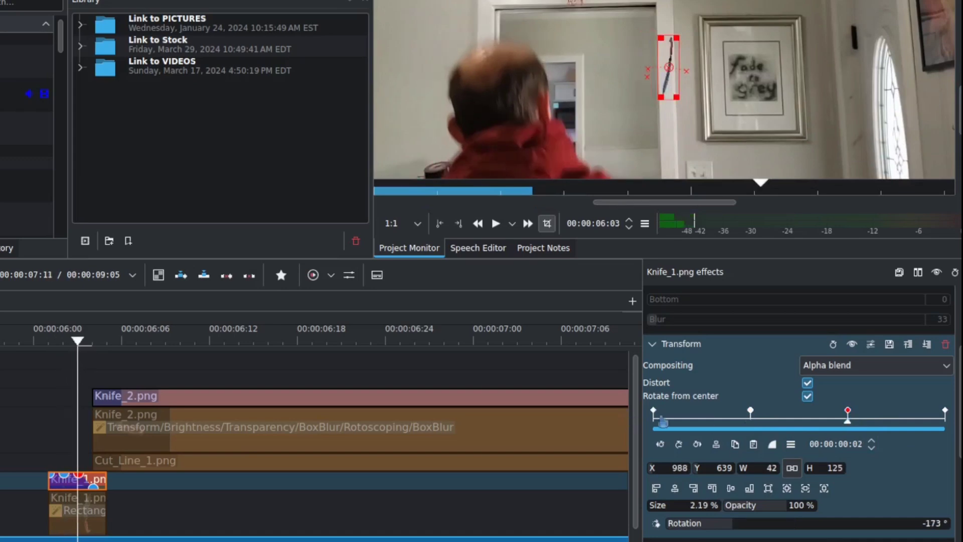
{"action": "left_click", "coordinate": [654, 416]}
{"action": "left_click", "coordinate": [751, 414]}
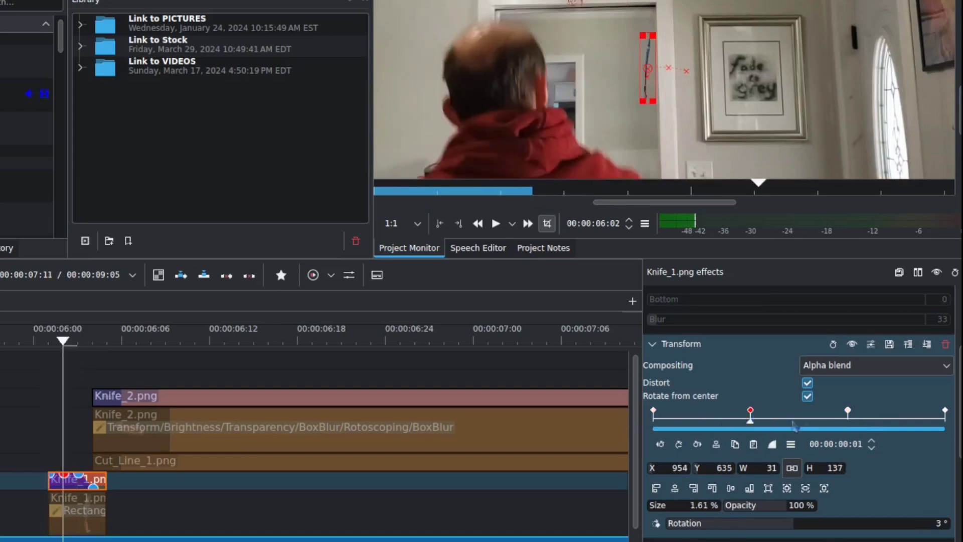
{"action": "left_click", "coordinate": [848, 414]}
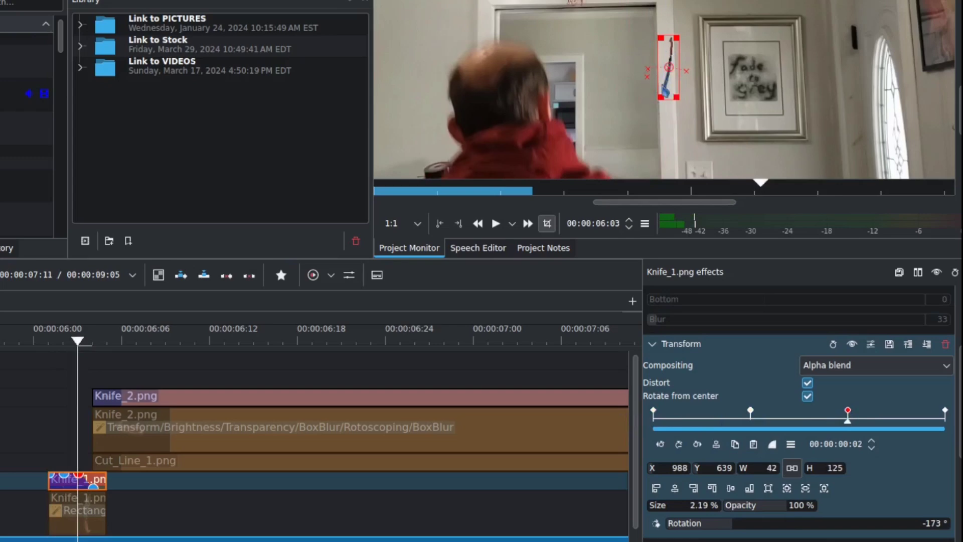
{"action": "left_click", "coordinate": [947, 414]}
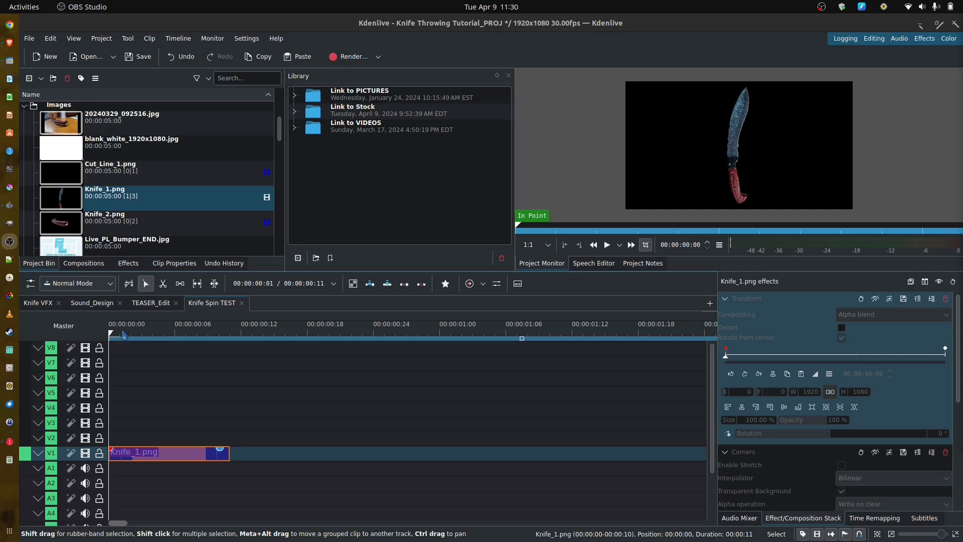
- Enable Knife_1.png's Transform effect and play the clip from its start to watch the spin
{"action": "left_click", "coordinate": [140, 335]}
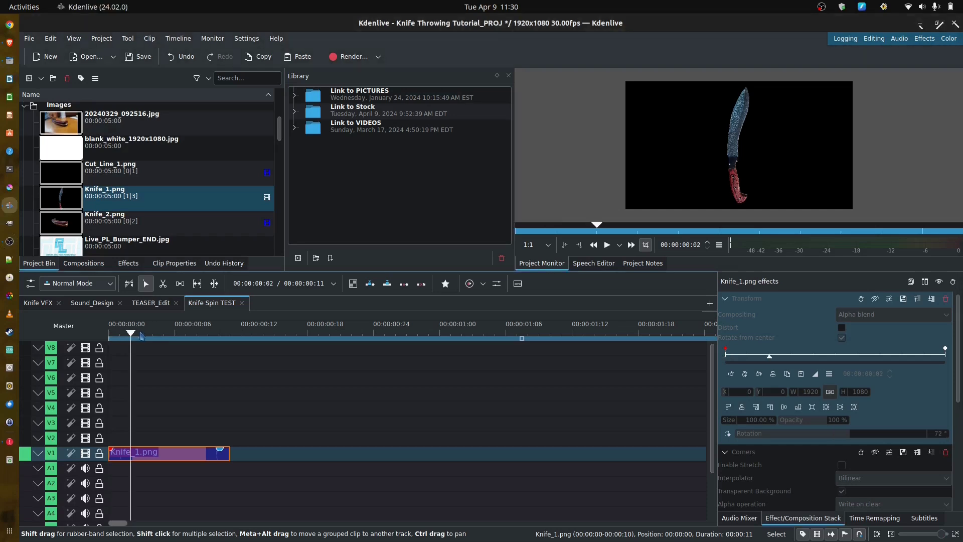
{"action": "key", "text": "Home"}
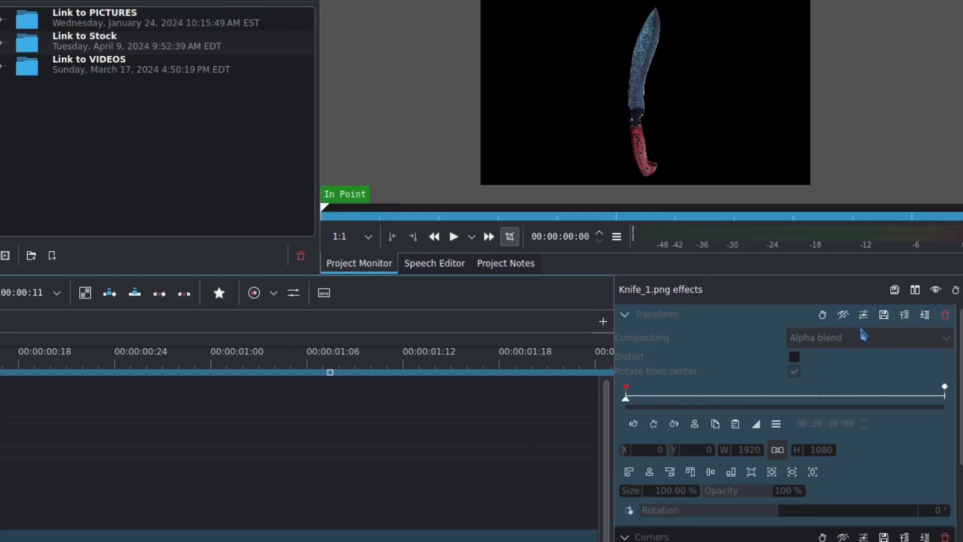
{"action": "left_click", "coordinate": [842, 316]}
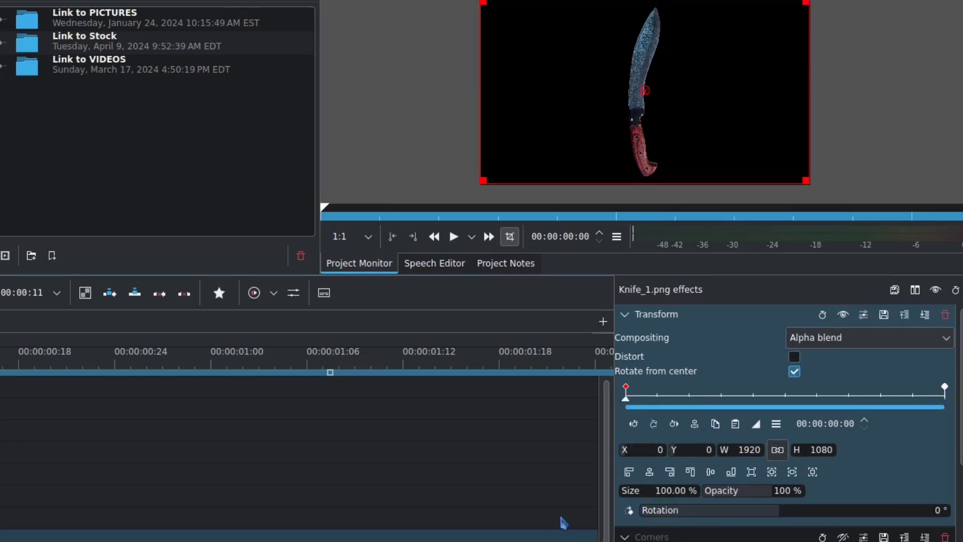
{"action": "key", "text": "space"}
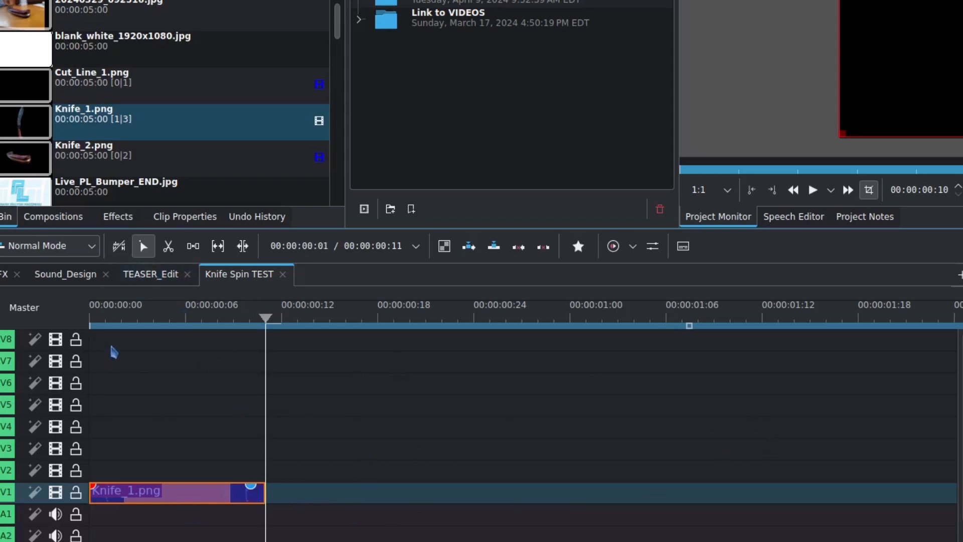
{"action": "left_click_drag", "start_coordinate": [260, 318], "coordinate": [93, 321]}
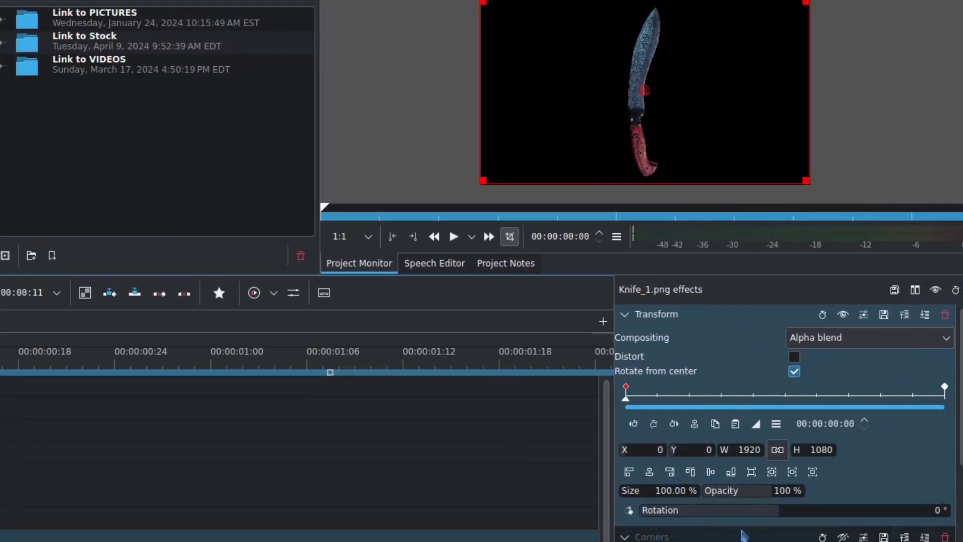
{"action": "scroll", "coordinate": [958, 451], "scroll_direction": "down", "scroll_amount": 3}
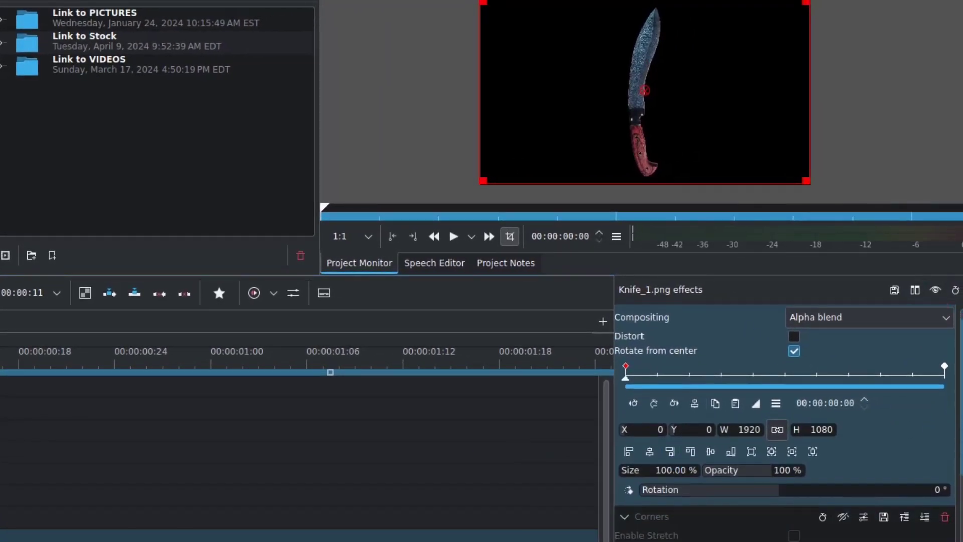
- Re-enable the Corners warp, adjust its corner point in the monitor, and preview the sliver
{"action": "left_click", "coordinate": [844, 413]}
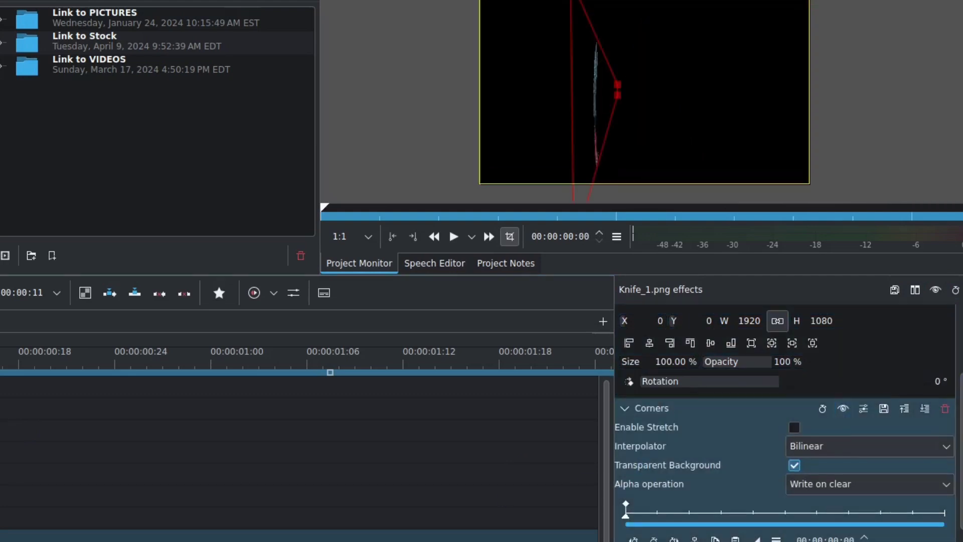
{"action": "key", "text": "Right"}
{"action": "key", "text": "Right"}
{"action": "key", "text": "Right"}
{"action": "key", "text": "Left"}
{"action": "key", "text": "Left"}
{"action": "key", "text": "Left"}
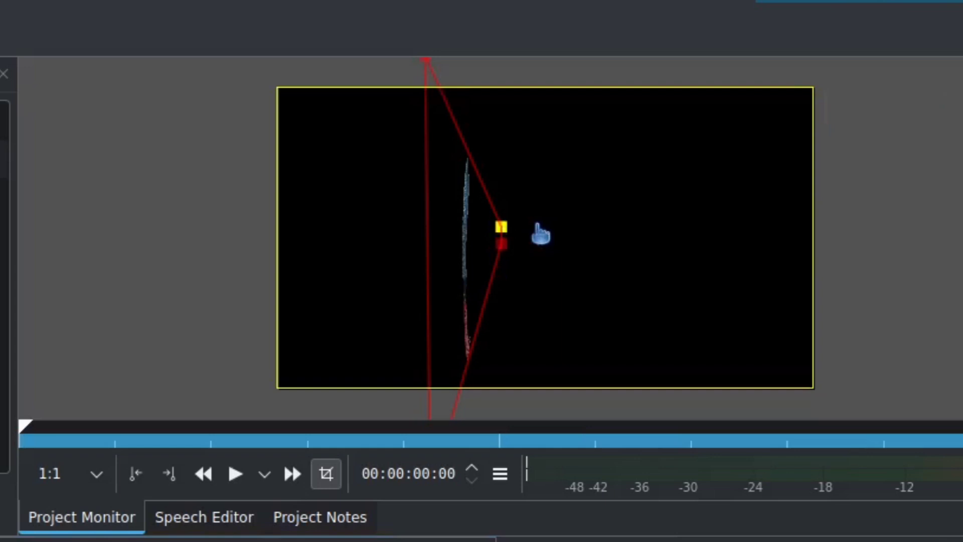
{"action": "mouse_move", "coordinate": [501, 227]}
{"action": "left_mouse_down"}
{"action": "mouse_move", "coordinate": [536, 223]}
{"action": "mouse_move", "coordinate": [506, 230]}
{"action": "left_mouse_up"}
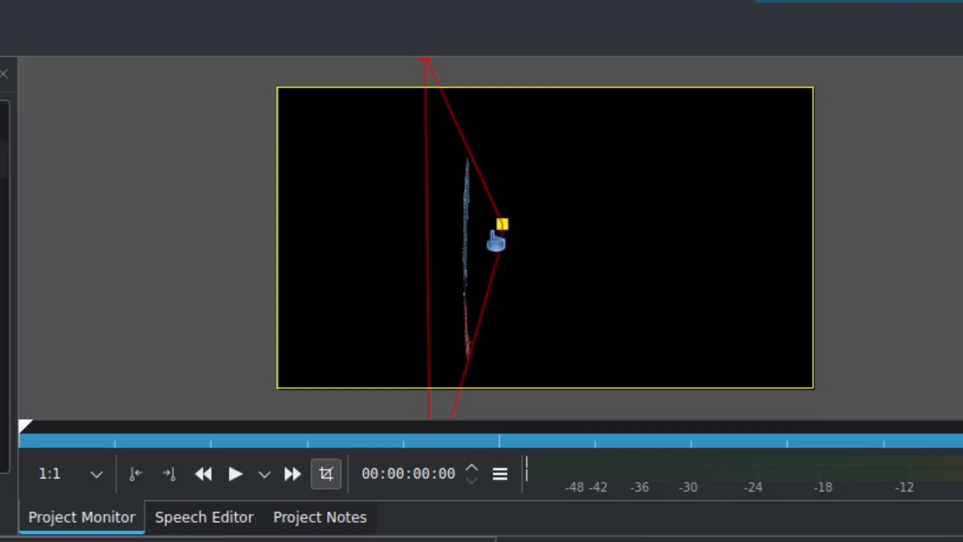
{"action": "mouse_move", "coordinate": [494, 235]}
{"action": "left_mouse_down"}
{"action": "mouse_move", "coordinate": [505, 236]}
{"action": "mouse_move", "coordinate": [502, 227]}
{"action": "left_mouse_up"}
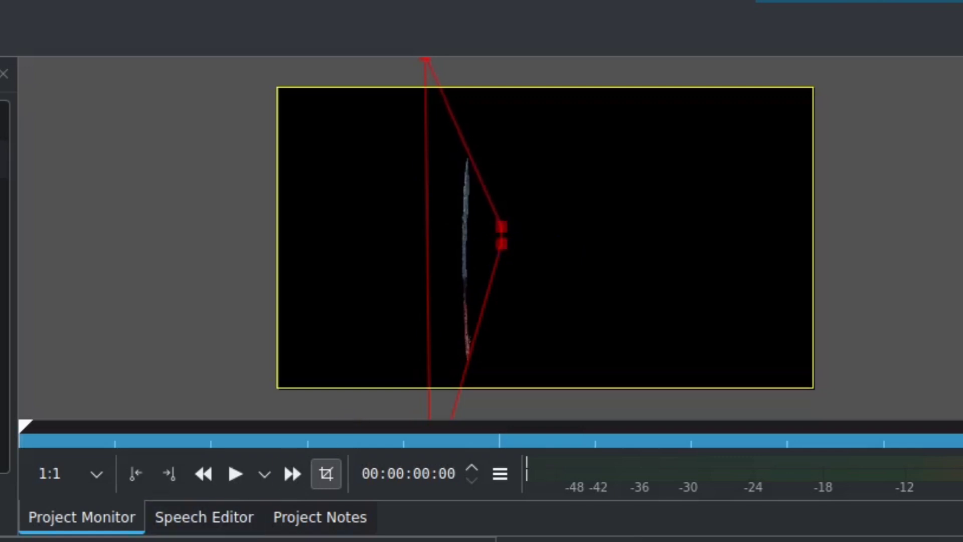
{"action": "key", "text": "space"}
- Step back one frame to the start of the clip
{"action": "key", "text": "Left"}
{"action": "key", "text": "Left"}
{"action": "key", "text": "Left"}
{"action": "key", "text": "Left"}
{"action": "key", "text": "Left"}
{"action": "key", "text": "Left"}
{"action": "key", "text": "Left"}
{"action": "key", "text": "Left"}
{"action": "key", "text": "Left"}
{"action": "key", "text": "Left"}
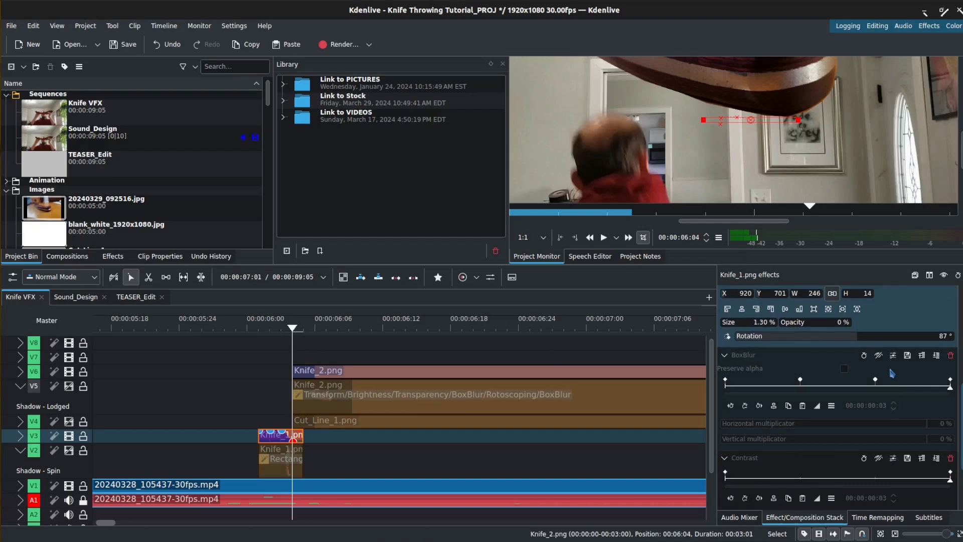
- Re-enable BoxBlur and review its keyframes, from 2% blur down to 0%
{"action": "left_click", "coordinate": [879, 355]}
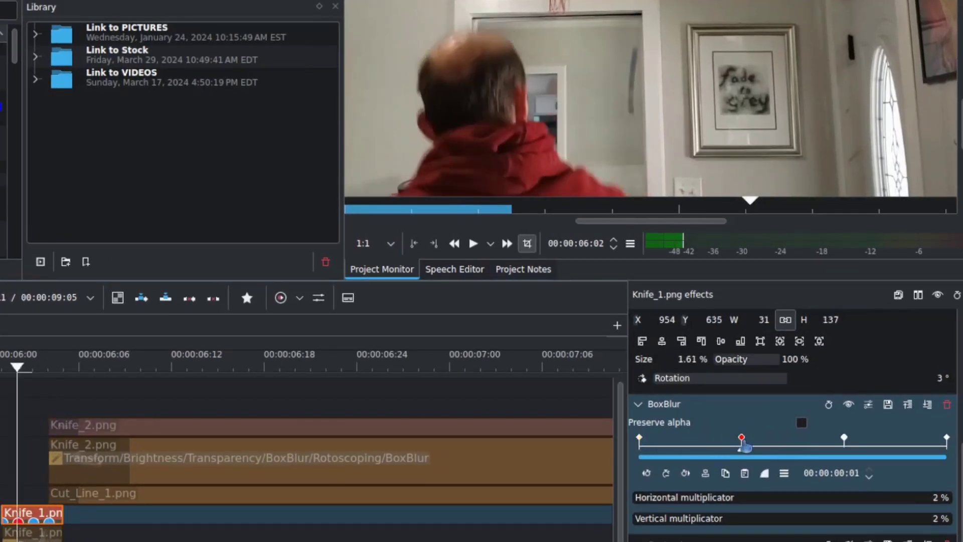
{"action": "left_click", "coordinate": [844, 440]}
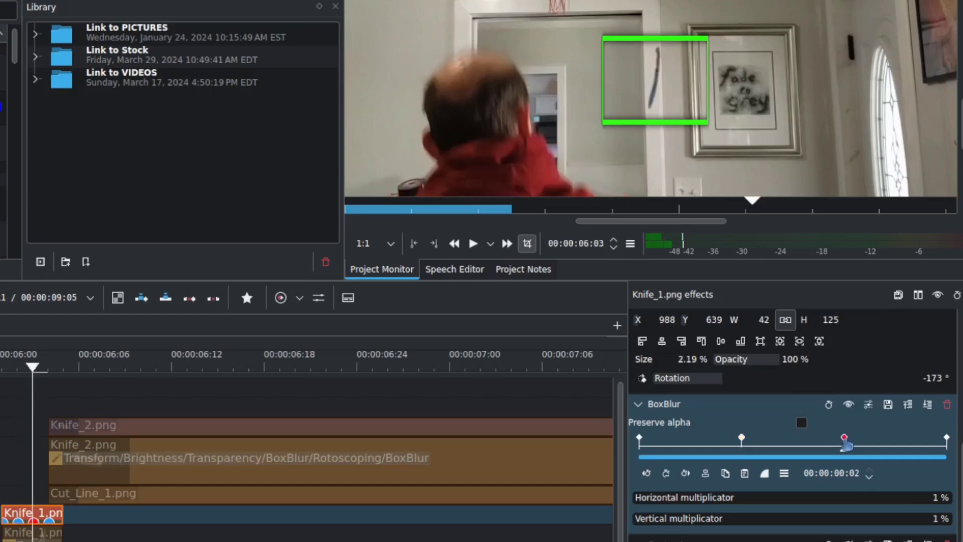
{"action": "left_click", "coordinate": [947, 438]}
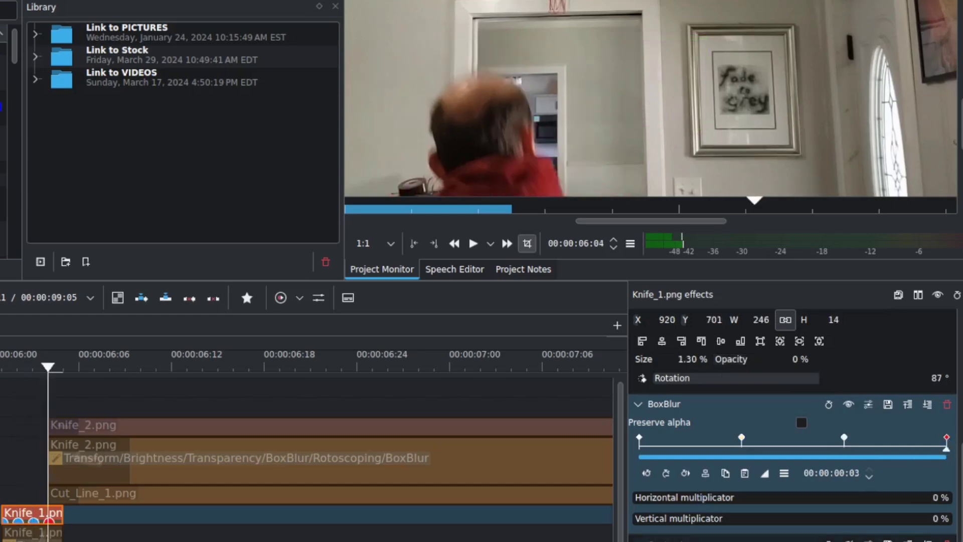
{"action": "scroll", "coordinate": [675, 421], "scroll_direction": "down", "scroll_amount": 2}
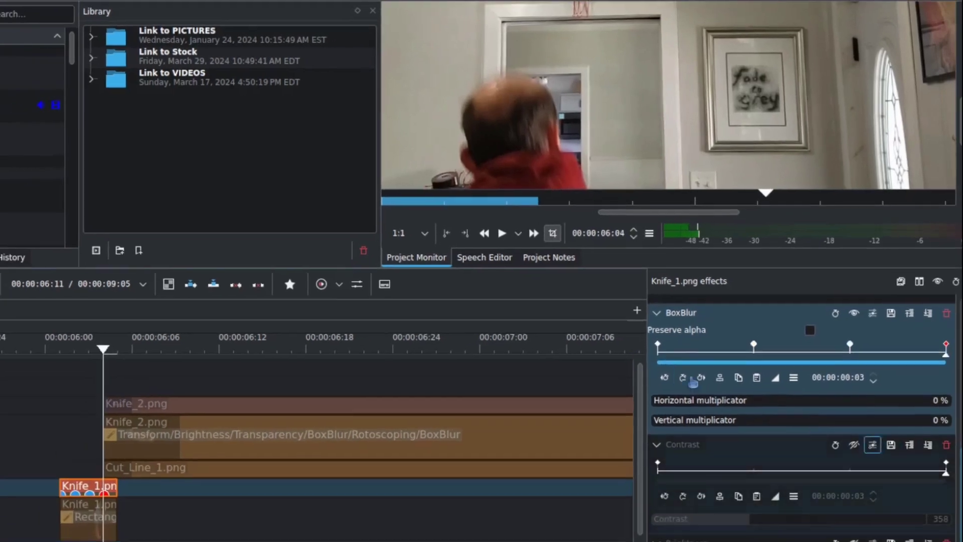
{"action": "left_click", "coordinate": [658, 345]}
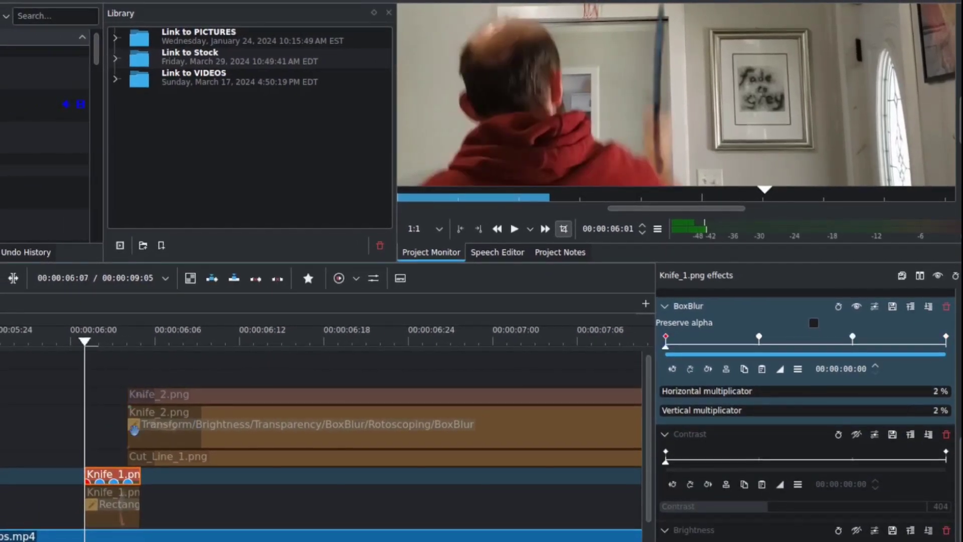
- Park the playhead at 06:01 and make the Contrast effect active
{"action": "left_click_drag", "start_coordinate": [72, 341], "coordinate": [59, 346]}
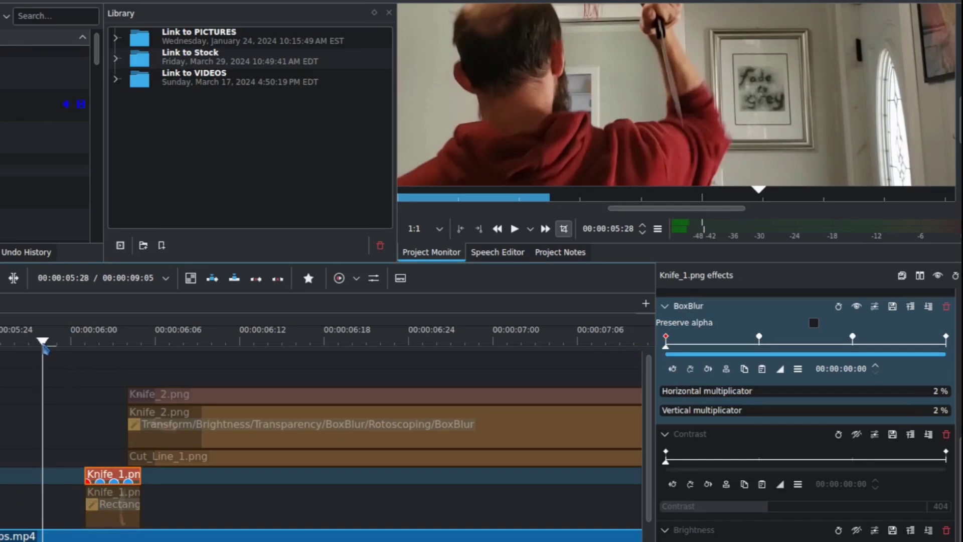
{"action": "left_click", "coordinate": [107, 349]}
{"action": "left_click", "coordinate": [91, 350]}
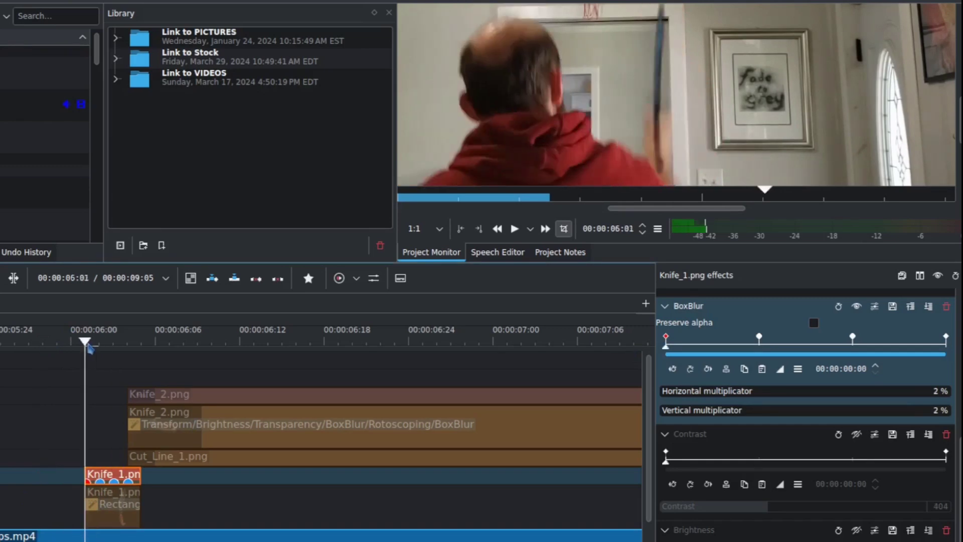
{"action": "left_click", "coordinate": [846, 434]}
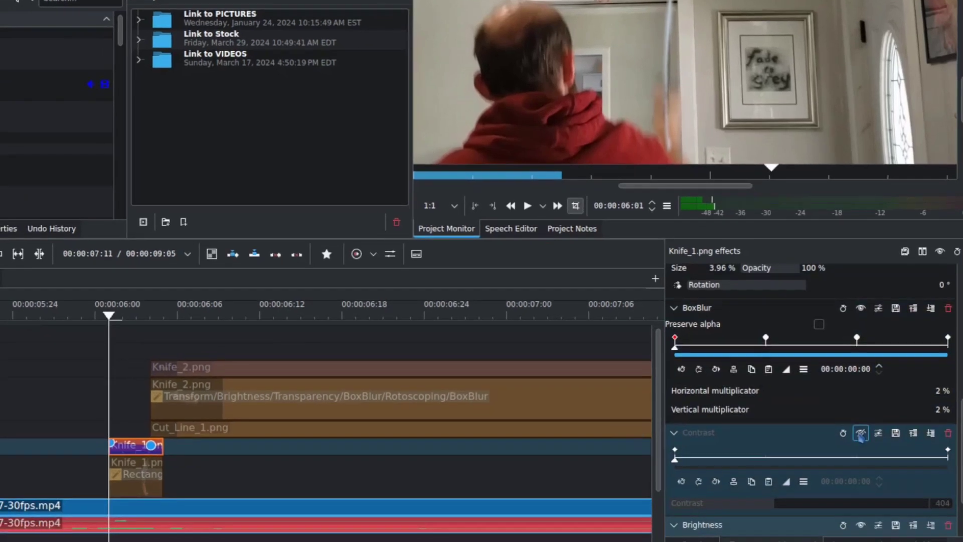
- Turn Contrast (404) back on and scroll down past Brightness to the Rectangular Alpha mask
{"action": "left_click", "coordinate": [858, 451]}
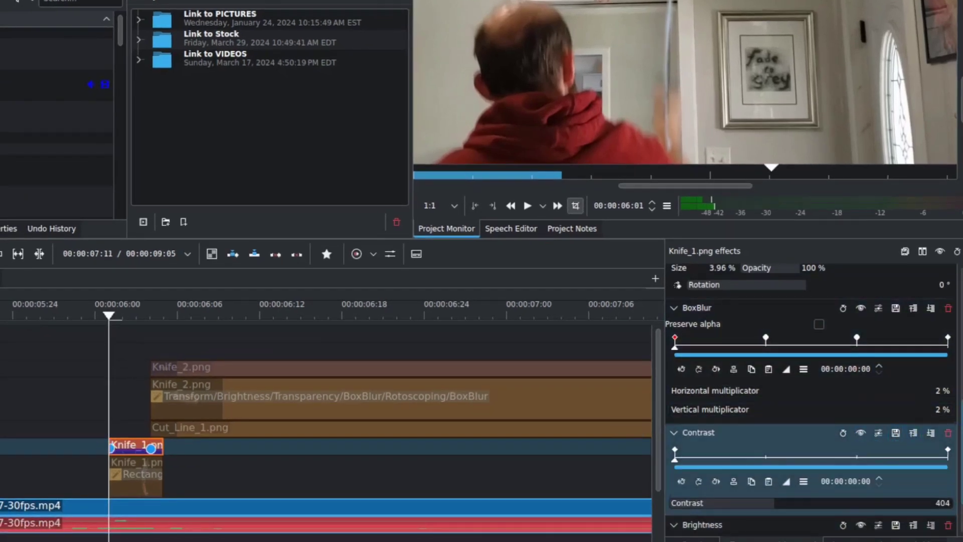
{"action": "scroll", "coordinate": [883, 502], "scroll_direction": "down", "scroll_amount": 1}
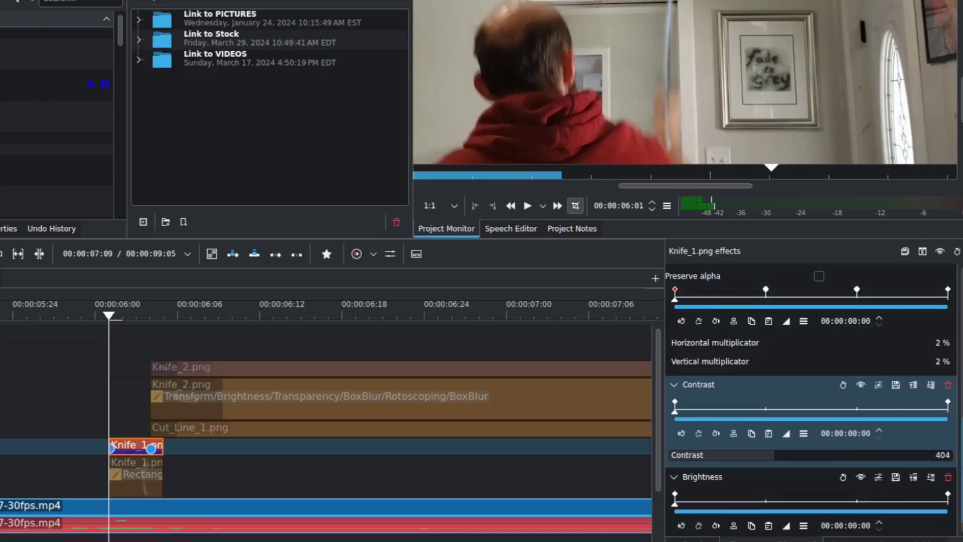
{"action": "scroll", "coordinate": [960, 352], "scroll_direction": "down", "scroll_amount": 1}
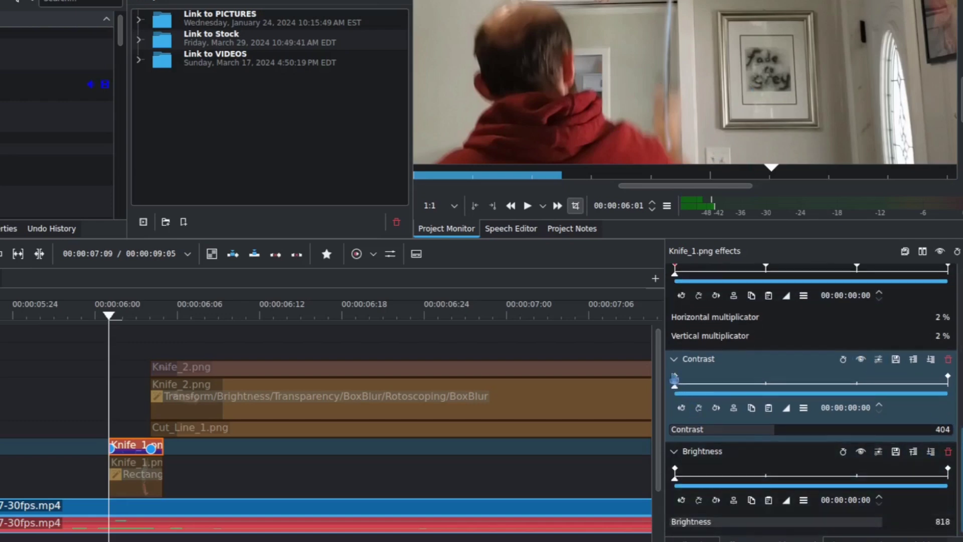
{"action": "scroll", "coordinate": [675, 378], "scroll_direction": "down", "scroll_amount": 3}
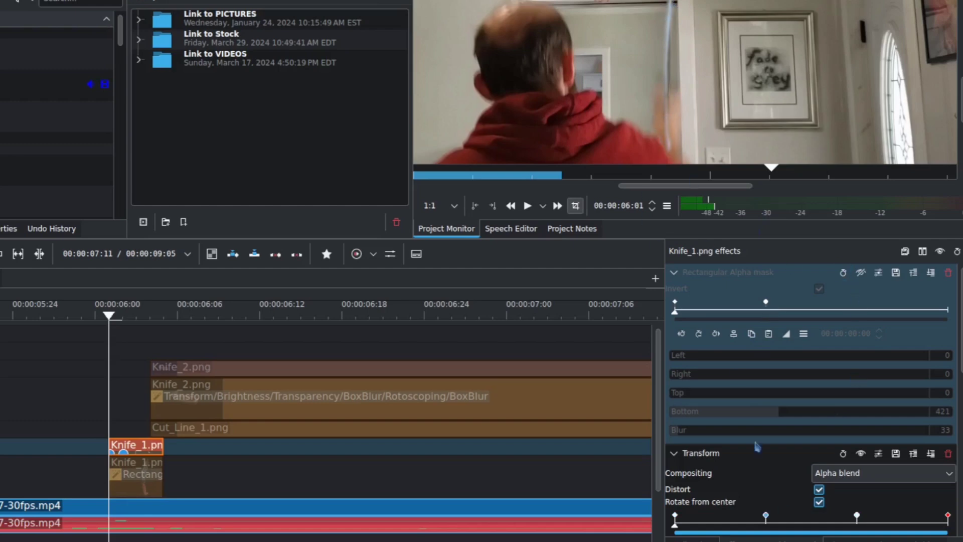
- Switch the inverted Rectangular Alpha mask on Knife_1.png back on
{"action": "left_click", "coordinate": [861, 273]}
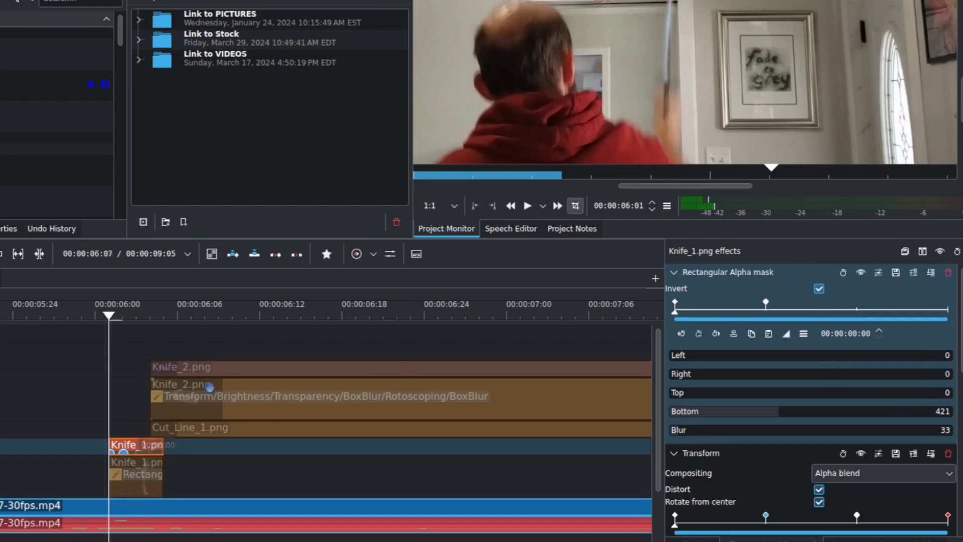
- At 06:07, enable Knife_2.png's Transform for 11.20% size and 102° rotation
{"action": "left_click", "coordinate": [151, 316]}
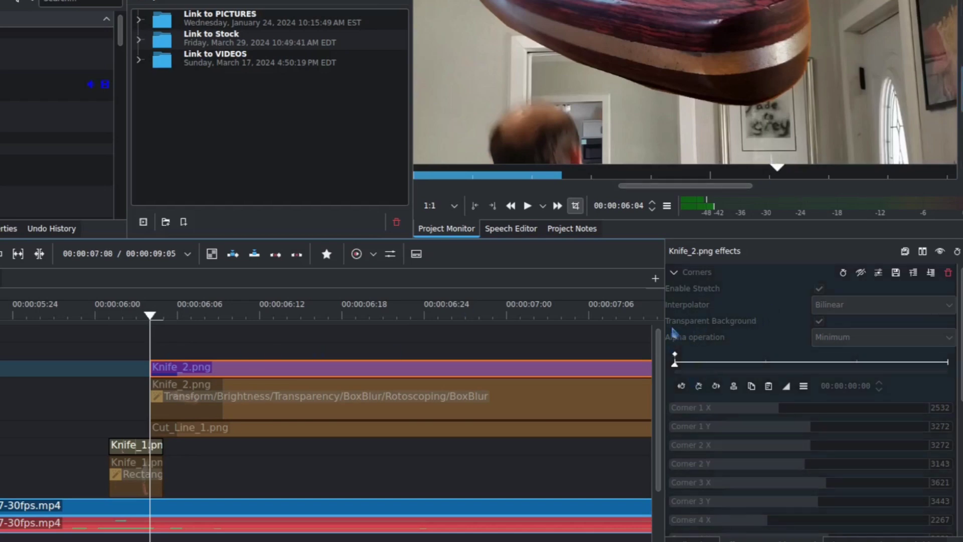
{"action": "scroll", "coordinate": [811, 401], "scroll_direction": "down", "scroll_amount": 5}
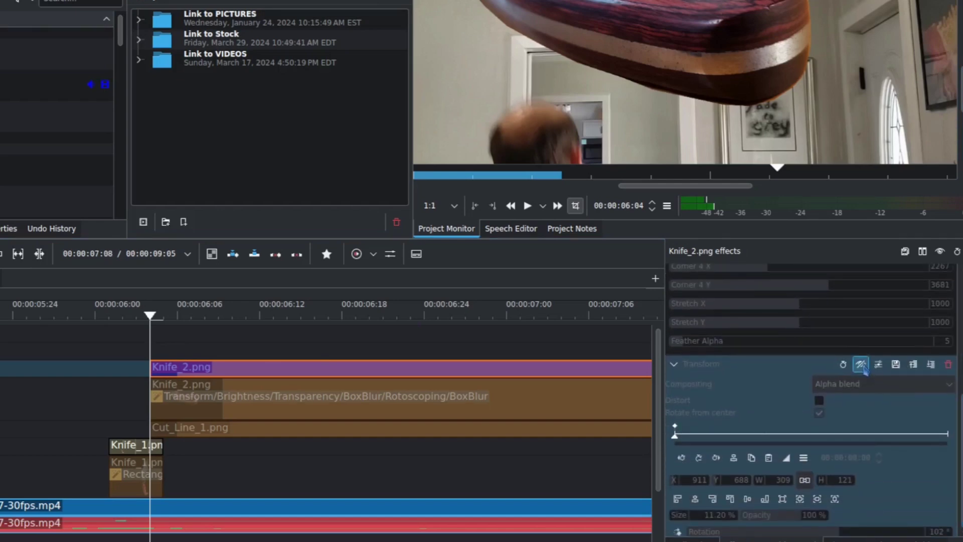
{"action": "left_click", "coordinate": [861, 364]}
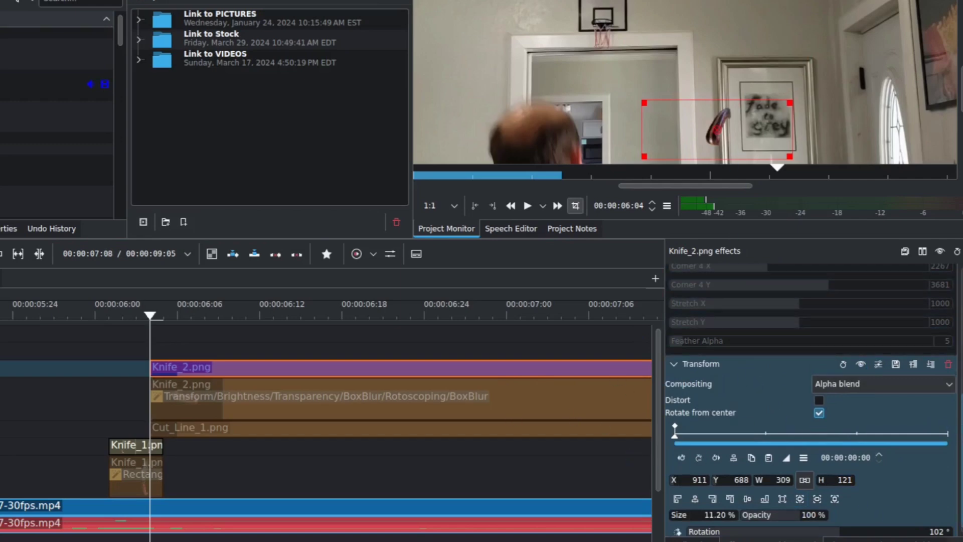
- Enable Knife_2.png's Corners warp and scrub back to just before the knife lands
{"action": "scroll", "coordinate": [811, 400], "scroll_direction": "down", "scroll_amount": 1}
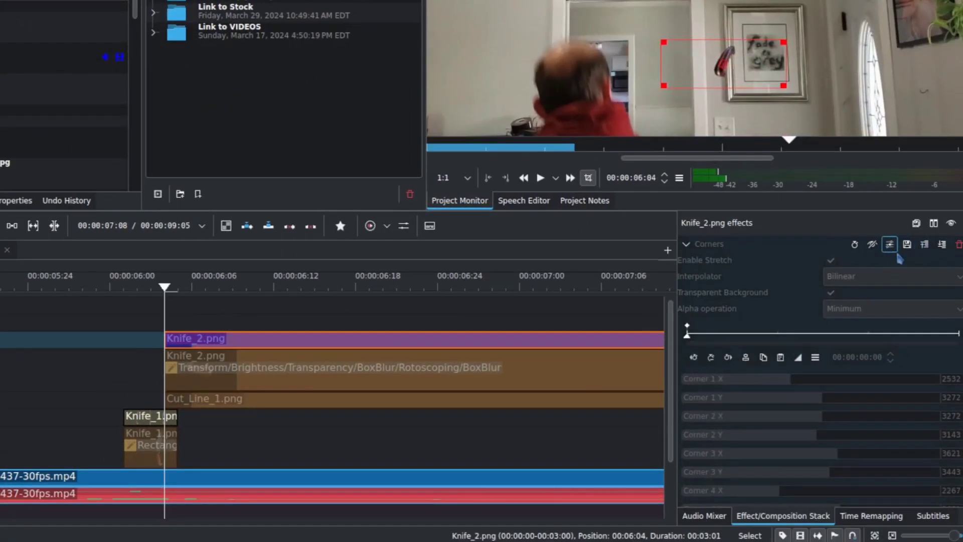
{"action": "left_click", "coordinate": [872, 244]}
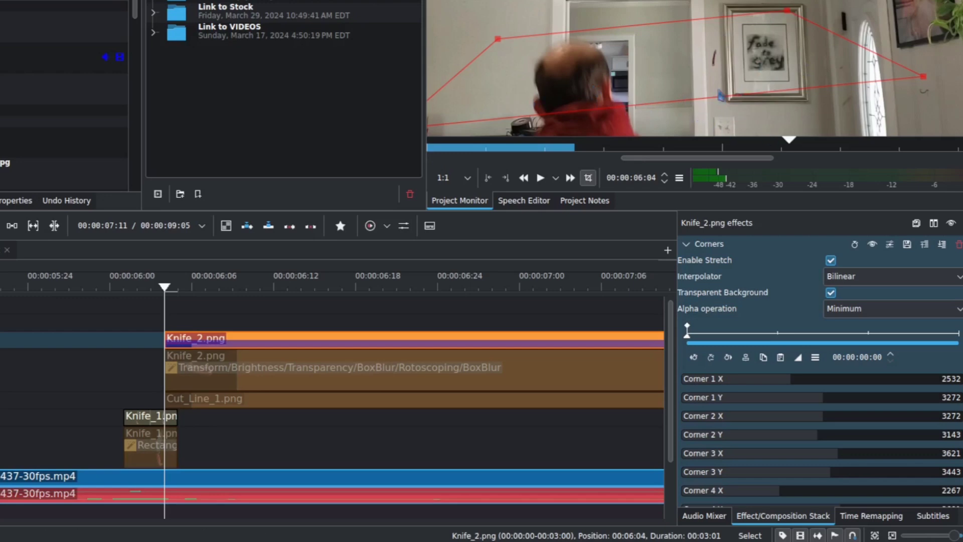
{"action": "scroll", "coordinate": [712, 261], "scroll_direction": "down", "scroll_amount": 5}
{"action": "scroll", "coordinate": [693, 281], "scroll_direction": "up", "scroll_amount": 5}
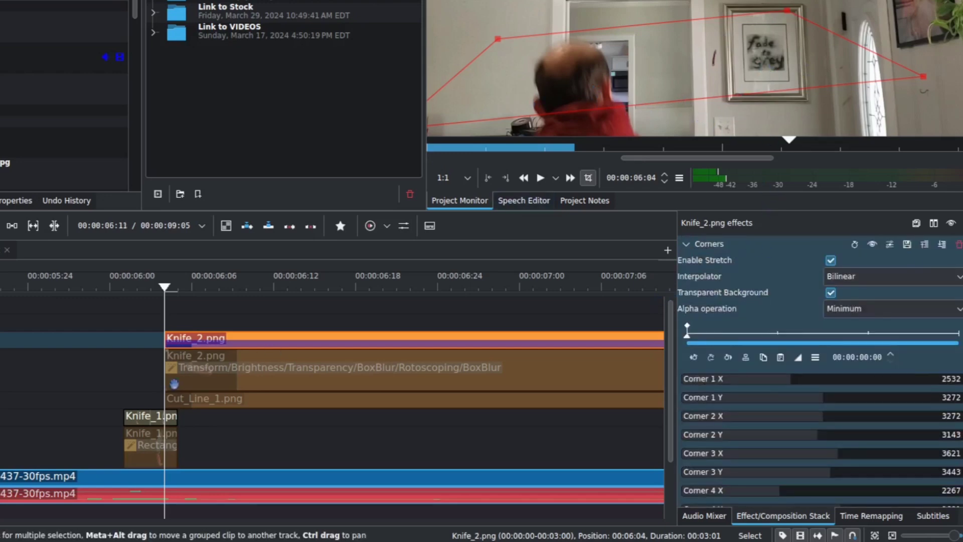
{"action": "left_click_drag", "start_coordinate": [125, 298], "coordinate": [184, 296]}
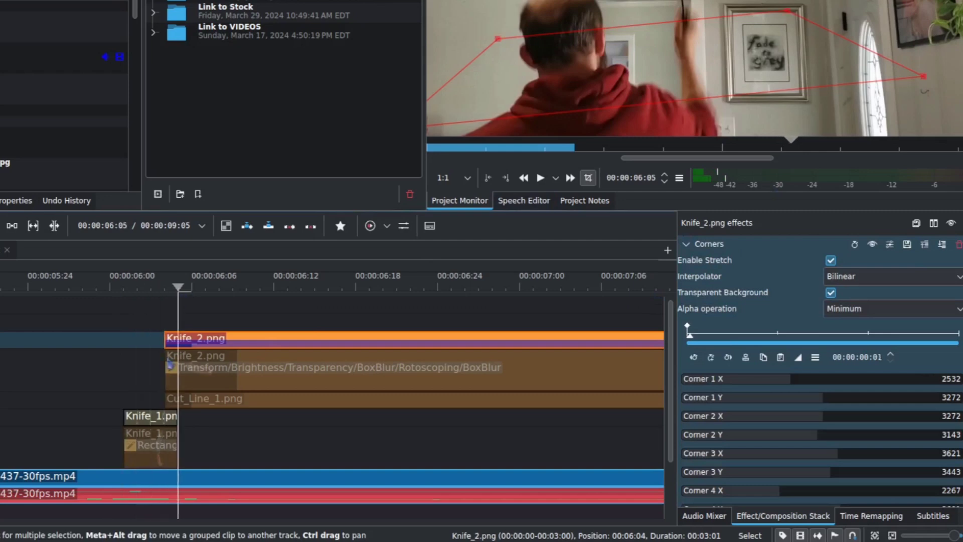
- Bring up the Knife_1.png shadow clip's Transform effect and scrub back and forth across the wall impact
{"action": "left_click", "coordinate": [166, 419]}
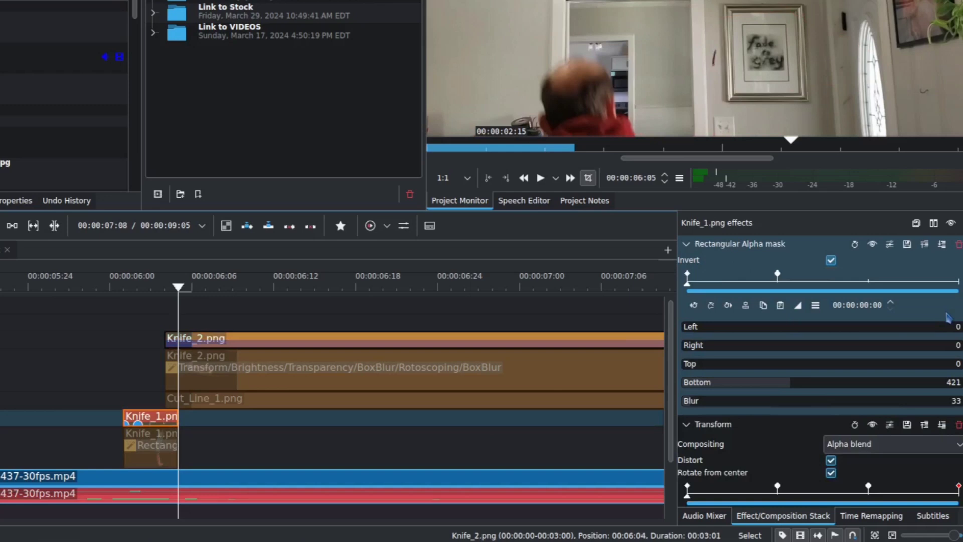
{"action": "scroll", "coordinate": [939, 370], "scroll_direction": "down", "scroll_amount": 4}
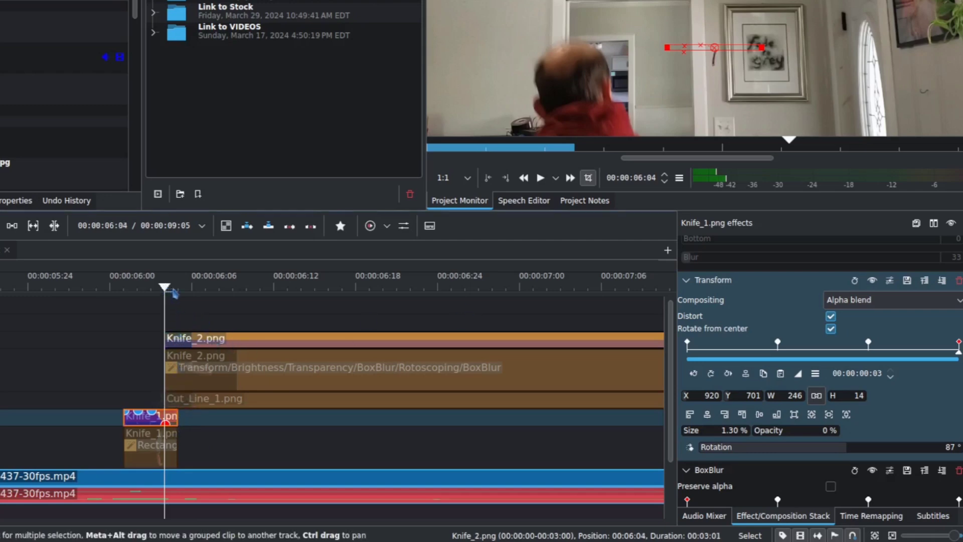
{"action": "left_click_drag", "start_coordinate": [174, 292], "coordinate": [601, 337]}
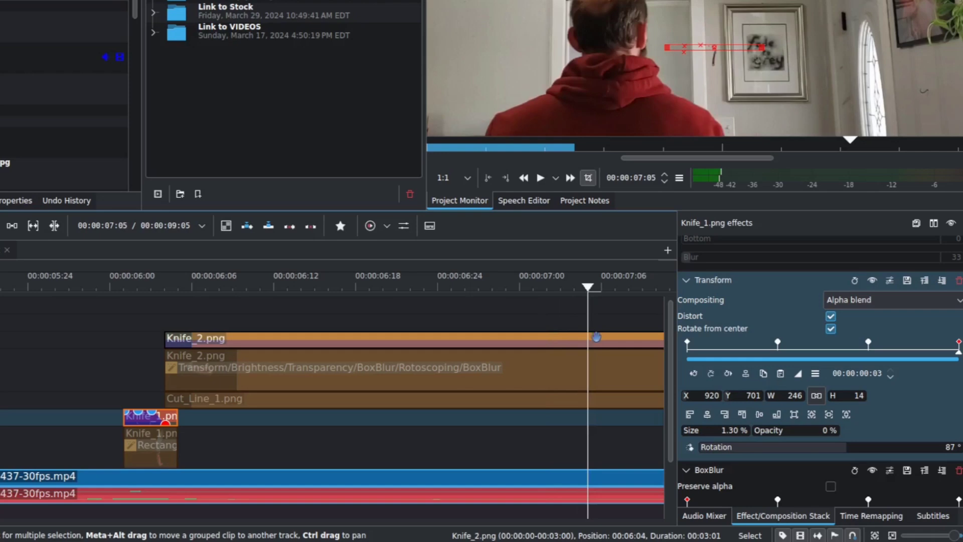
{"action": "left_click_drag", "start_coordinate": [596, 336], "coordinate": [518, 331]}
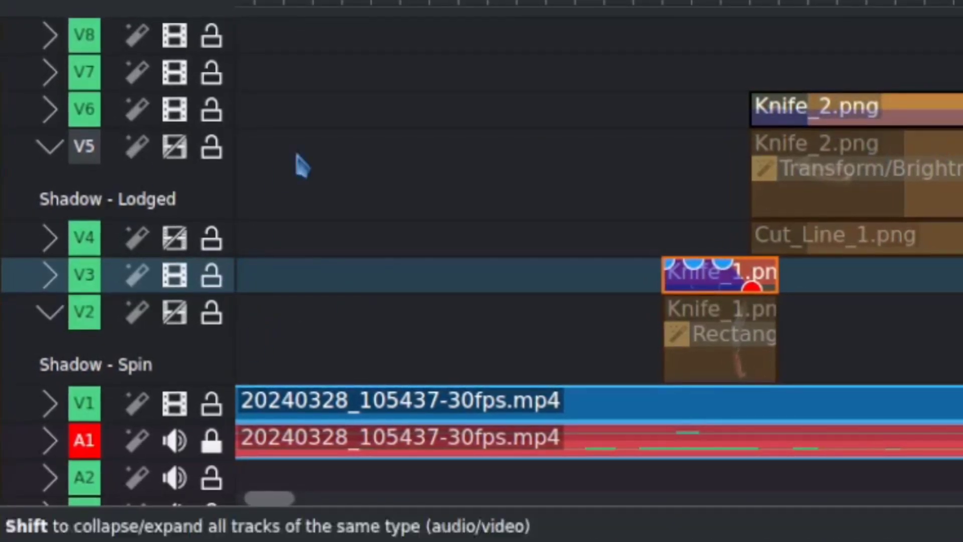
{"action": "double_click", "coordinate": [212, 195]}
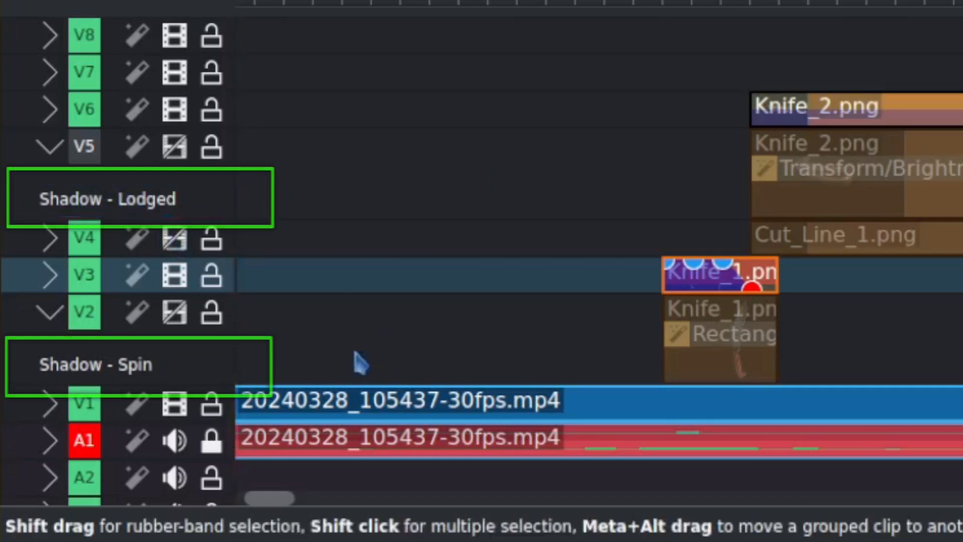
{"action": "key", "text": "Return"}
{"action": "double_click", "coordinate": [122, 362]}
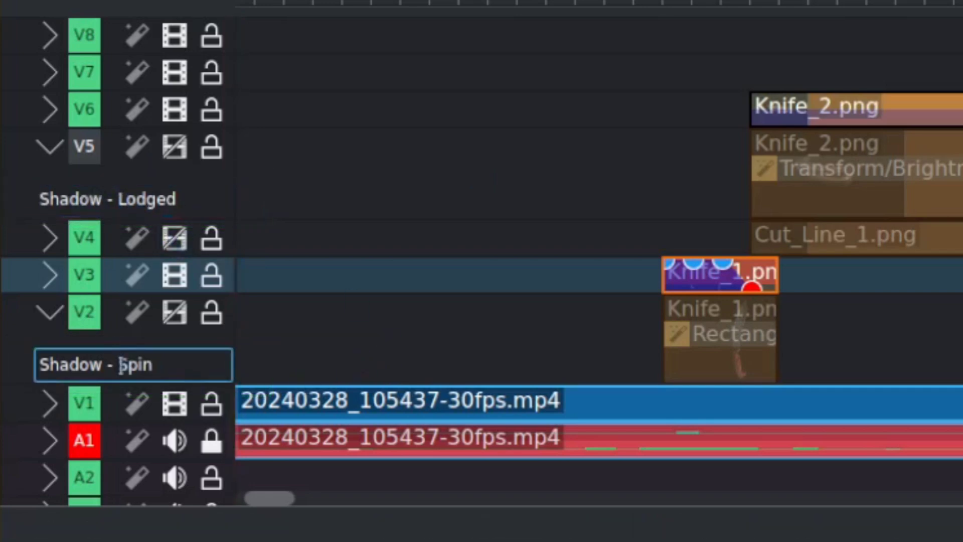
{"action": "key", "text": "Return"}
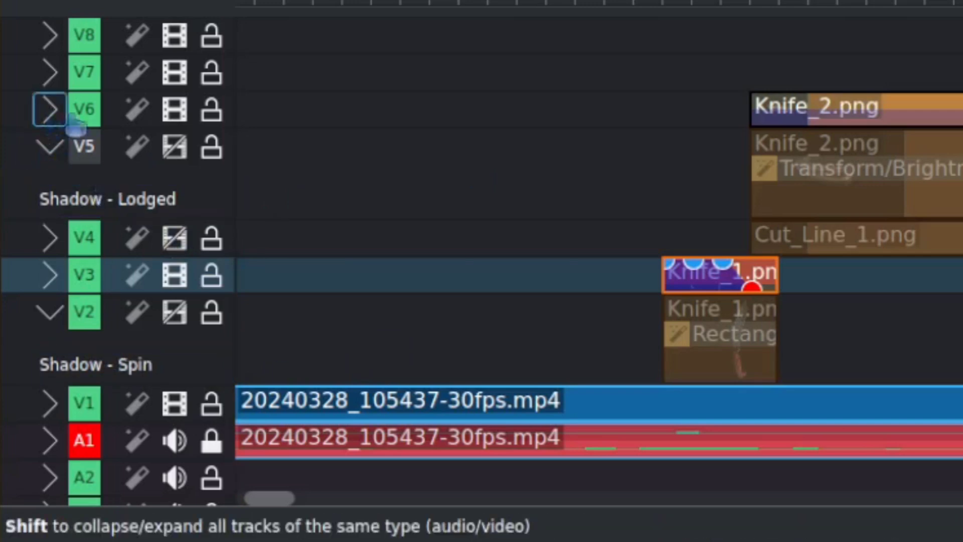
{"action": "left_click", "coordinate": [47, 106]}
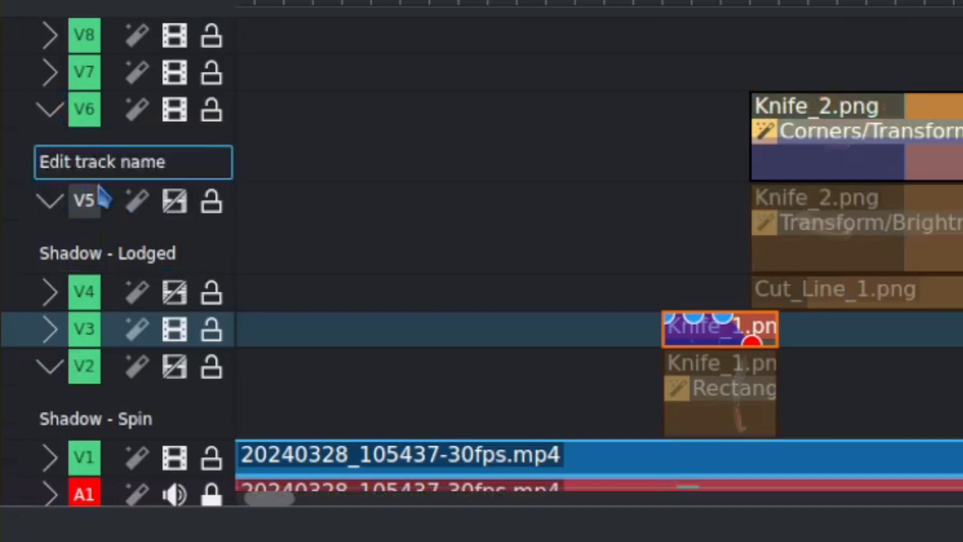
{"action": "left_click", "coordinate": [47, 113]}
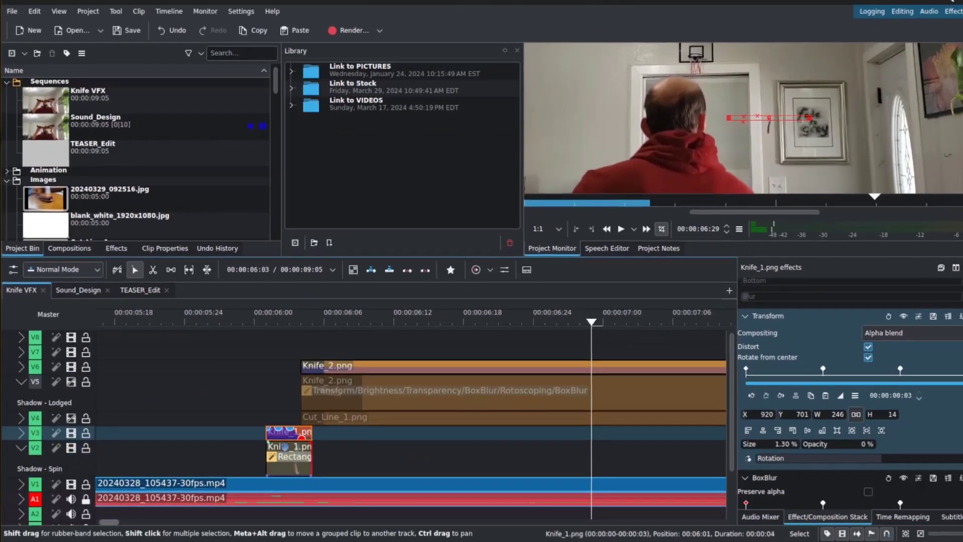
- Select the Knife_1.png shadow clip on V2 and review its Transform, BoxBlur and Brightness settings
{"action": "left_click", "coordinate": [284, 448]}
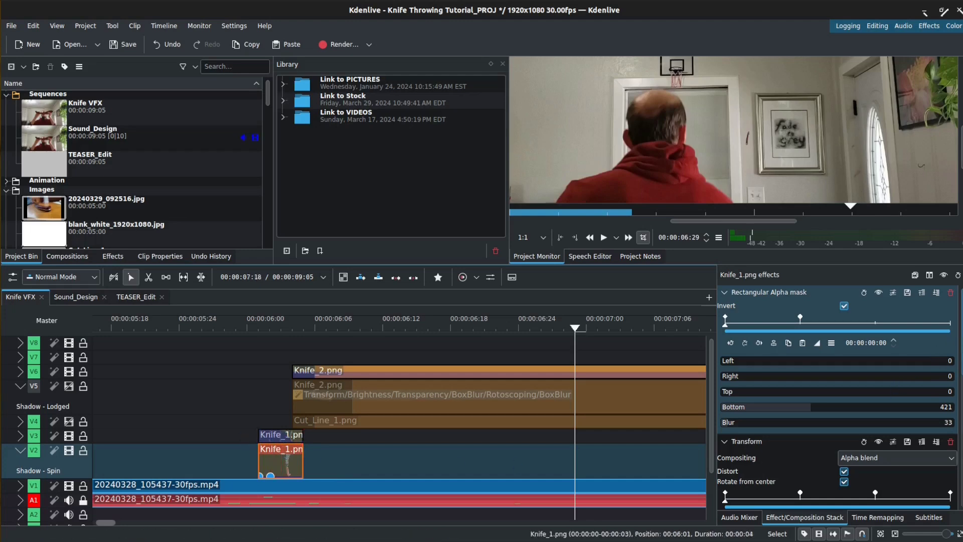
{"action": "scroll", "coordinate": [954, 344], "scroll_direction": "down", "scroll_amount": 2}
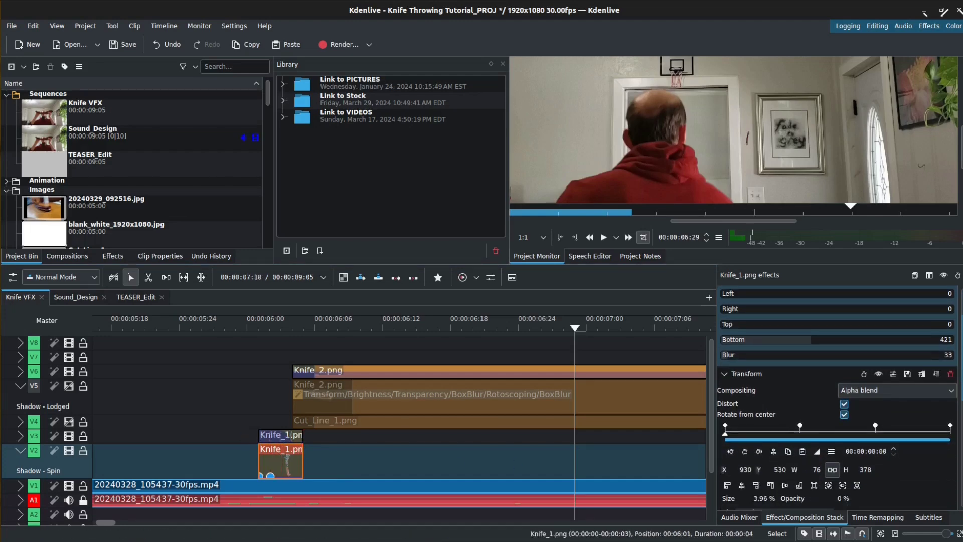
{"action": "scroll", "coordinate": [959, 331], "scroll_direction": "up", "scroll_amount": 2}
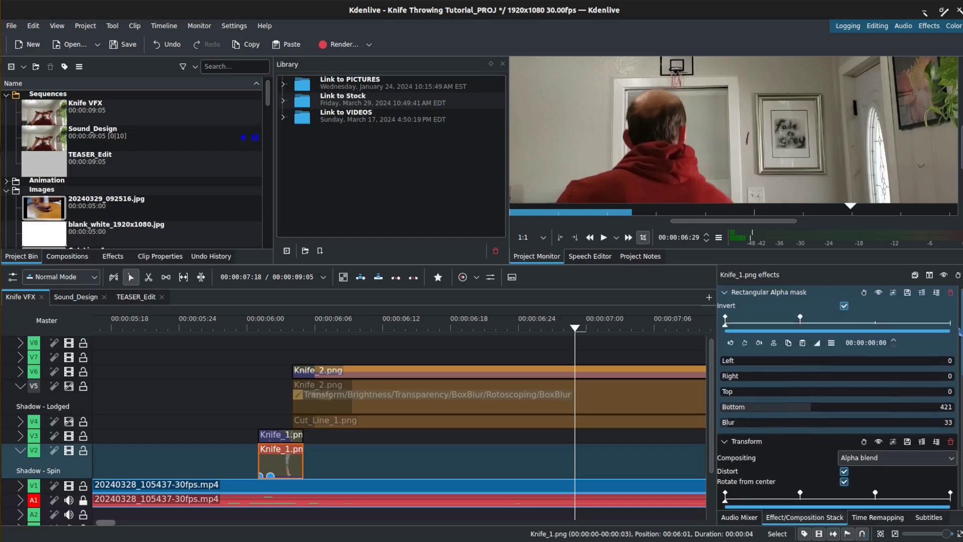
{"action": "scroll", "coordinate": [960, 331], "scroll_direction": "down", "scroll_amount": 6}
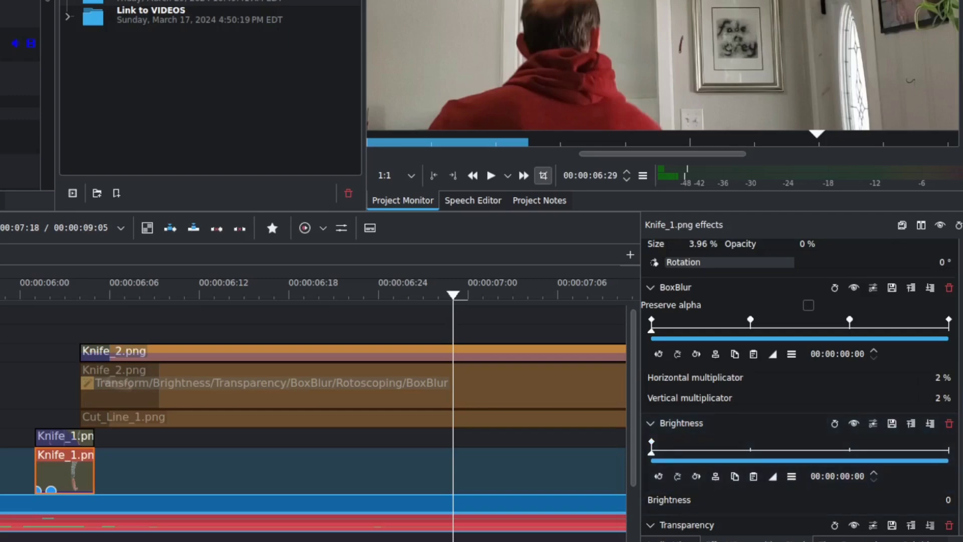
- Seek to the Knife_1.png clip's first frame using its Brightness keyframe
{"action": "scroll", "coordinate": [797, 382], "scroll_direction": "down", "scroll_amount": 3}
{"action": "scroll", "coordinate": [655, 434], "scroll_direction": "up", "scroll_amount": 2}
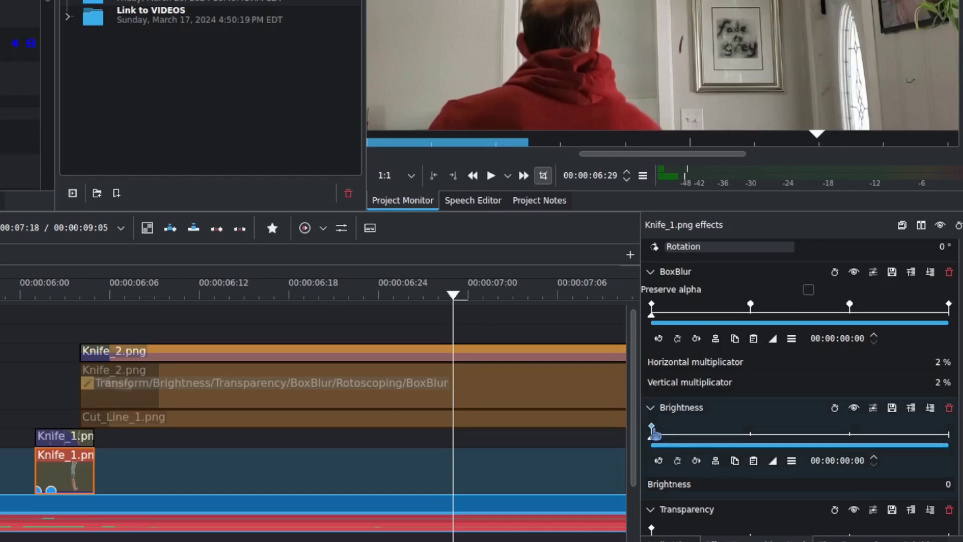
{"action": "left_click", "coordinate": [652, 428]}
{"action": "scroll", "coordinate": [753, 452], "scroll_direction": "down", "scroll_amount": 2}
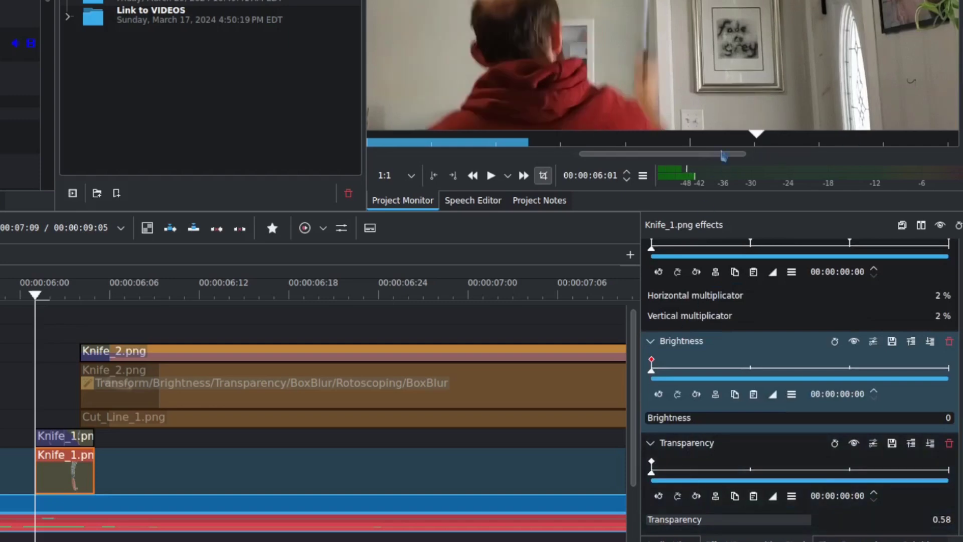
- Pan the monitor and scroll back up to the inverted alpha mask and Alpha-blend Transform
{"action": "left_click_drag", "start_coordinate": [704, 155], "coordinate": [691, 176]}
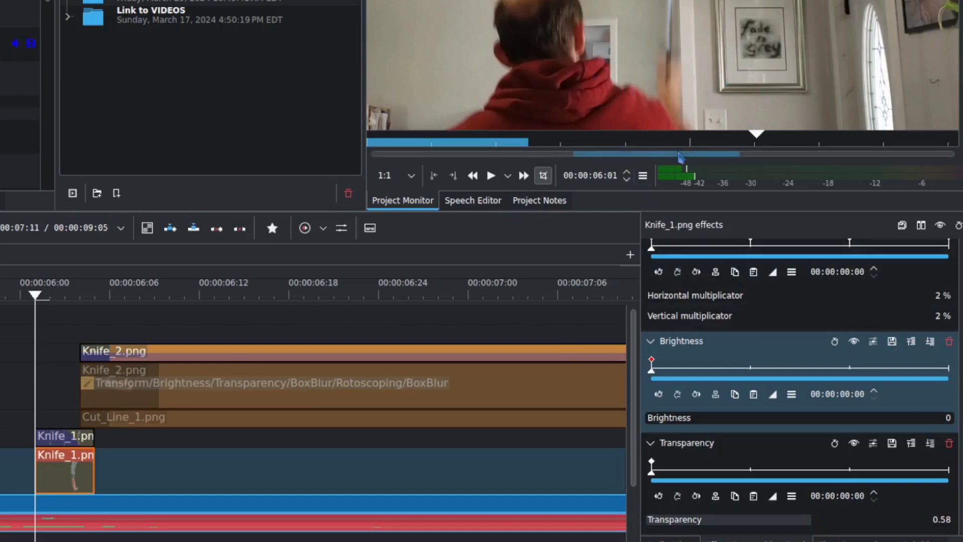
{"action": "left_click_drag", "start_coordinate": [678, 152], "coordinate": [636, 153]}
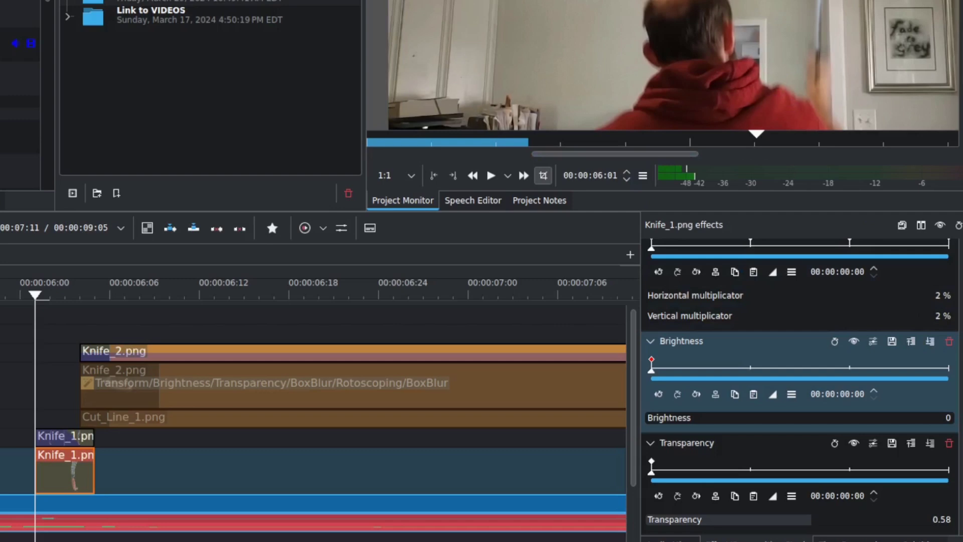
{"action": "scroll", "coordinate": [800, 381], "scroll_direction": "up", "scroll_amount": 3}
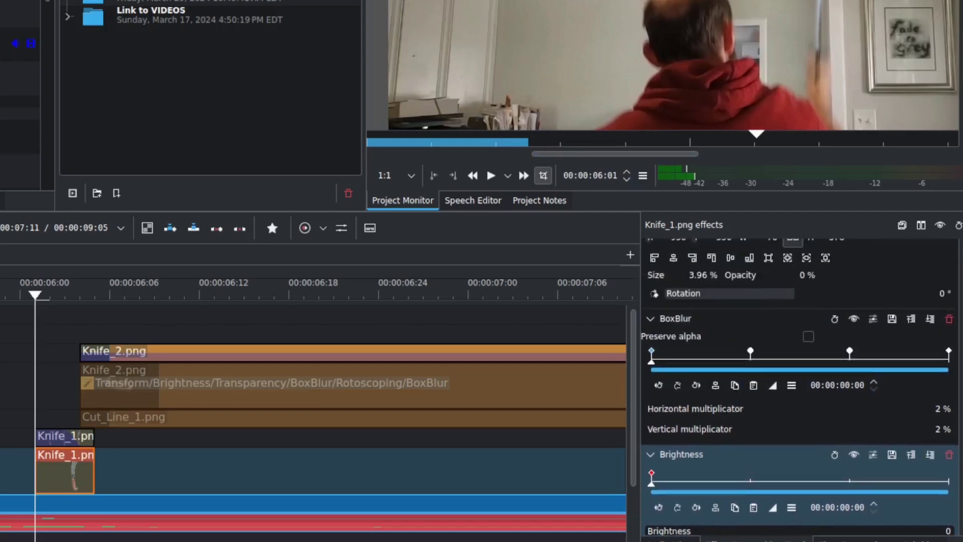
{"action": "scroll", "coordinate": [870, 411], "scroll_direction": "up", "scroll_amount": 6}
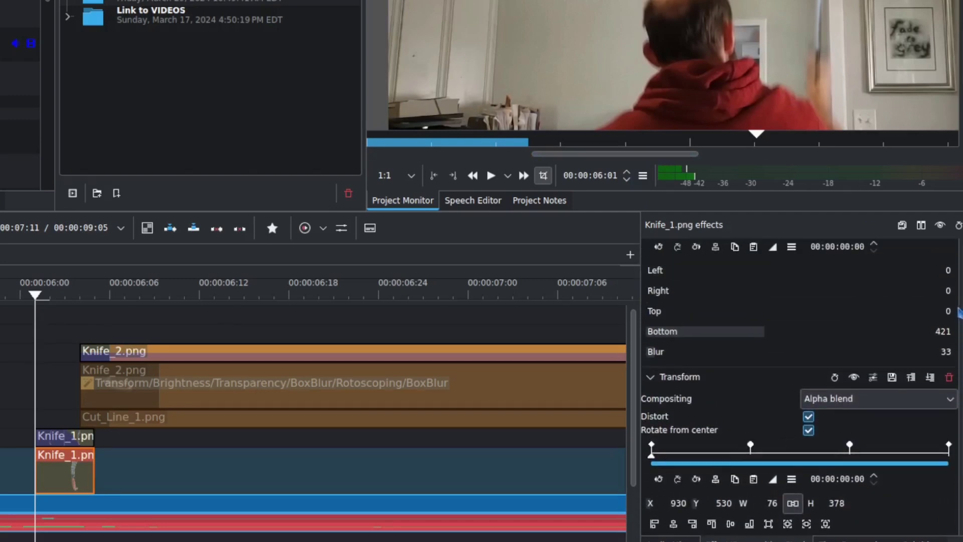
{"action": "scroll", "coordinate": [718, 421], "scroll_direction": "up", "scroll_amount": 1}
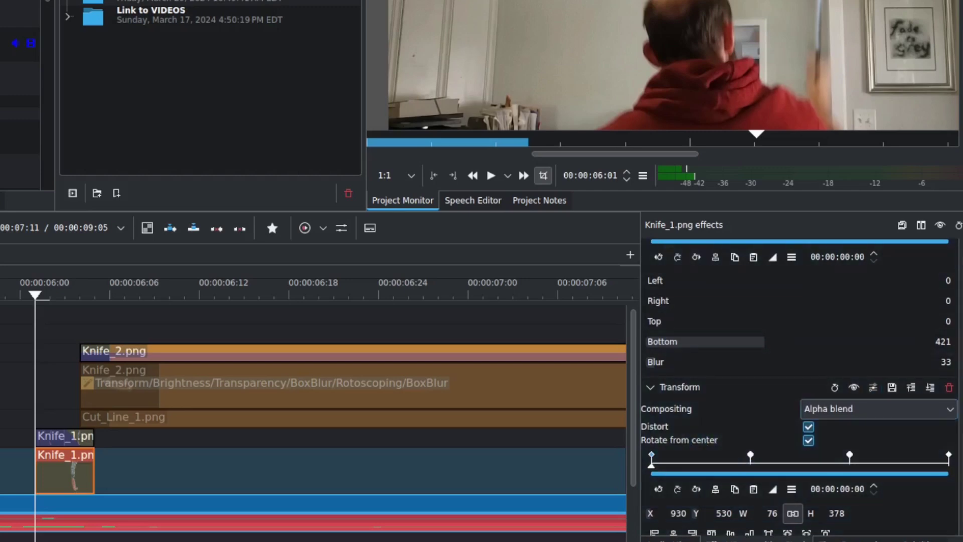
{"action": "scroll", "coordinate": [800, 381], "scroll_direction": "up", "scroll_amount": 1}
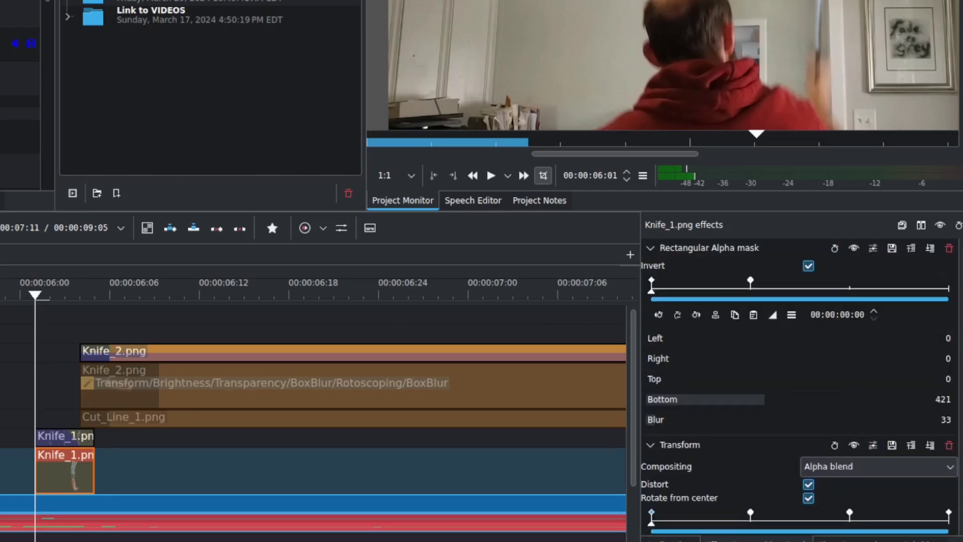
{"action": "scroll", "coordinate": [803, 386], "scroll_direction": "down", "scroll_amount": 1}
{"action": "scroll", "coordinate": [803, 386], "scroll_direction": "up", "scroll_amount": 1}
- At 06:07, re-enable Knife_2.png's Transform on V5, placing it at 5.73% size and 119° rotation
{"action": "left_click", "coordinate": [849, 512]}
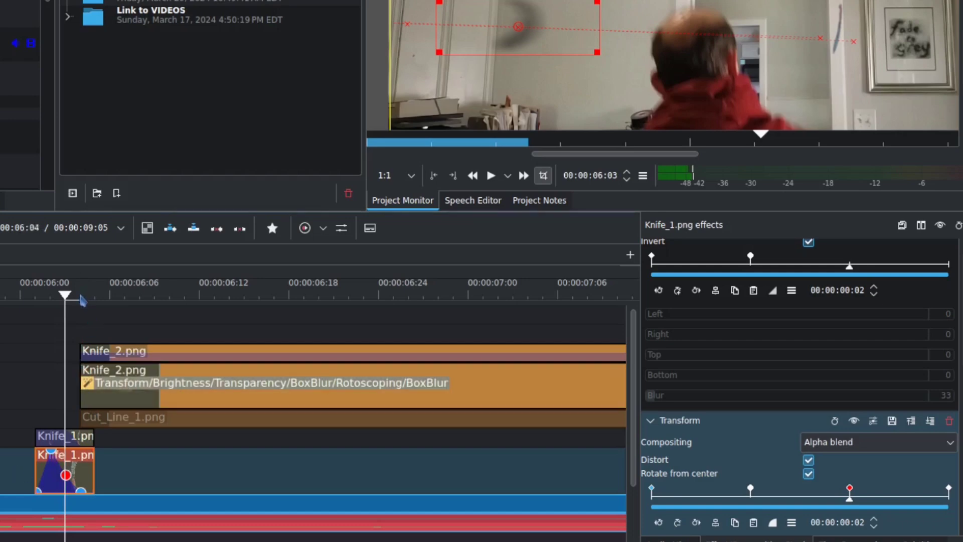
{"action": "left_click_drag", "start_coordinate": [97, 302], "coordinate": [138, 307]}
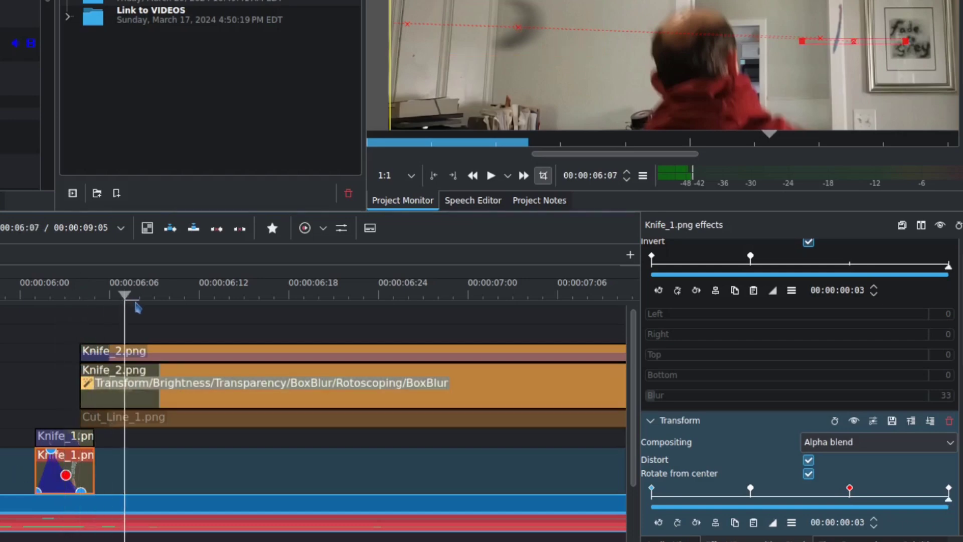
{"action": "left_click", "coordinate": [173, 372]}
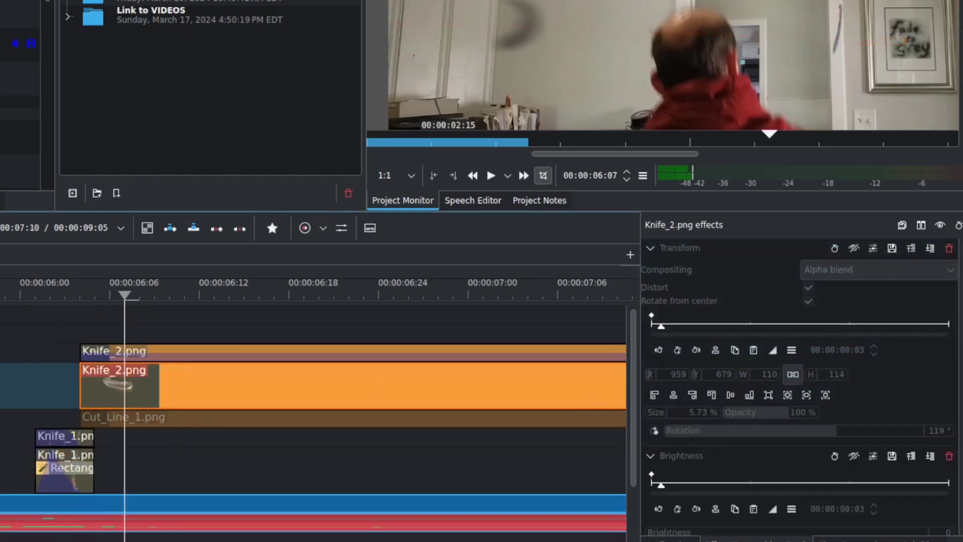
{"action": "left_click", "coordinate": [852, 249]}
{"action": "left_click", "coordinate": [856, 254]}
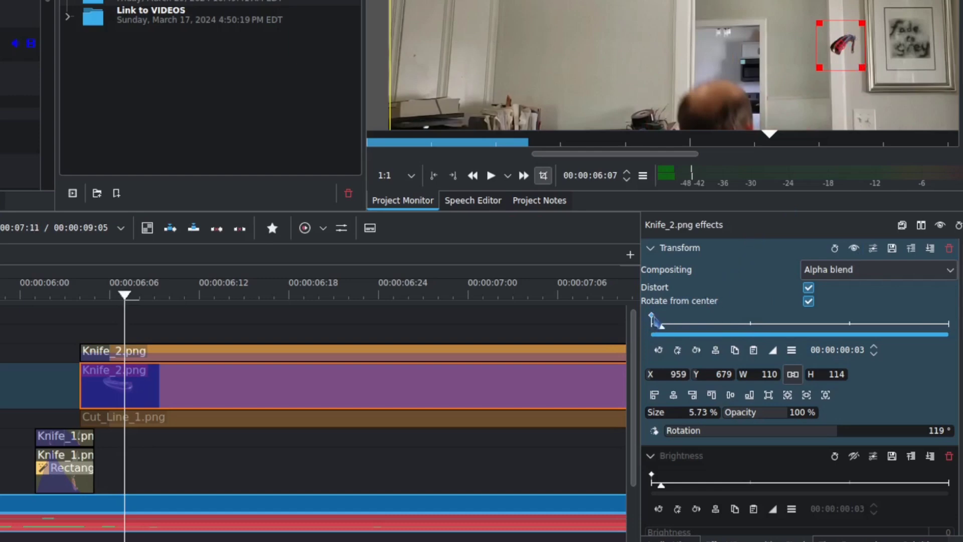
- From the Knife_2.png clip start, re-enable its Brightness and Transparency effects
{"action": "key", "text": "Home"}
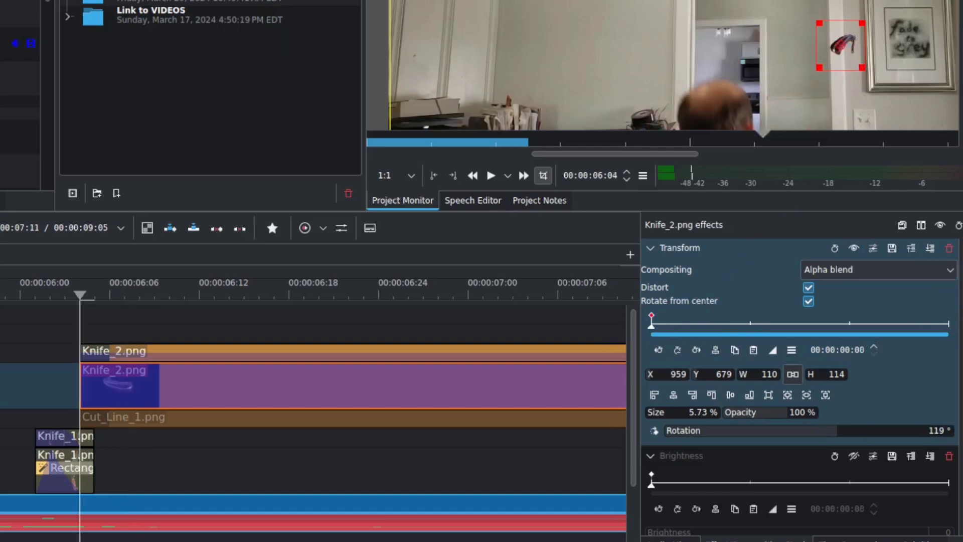
{"action": "scroll", "coordinate": [854, 308], "scroll_direction": "down", "scroll_amount": 3}
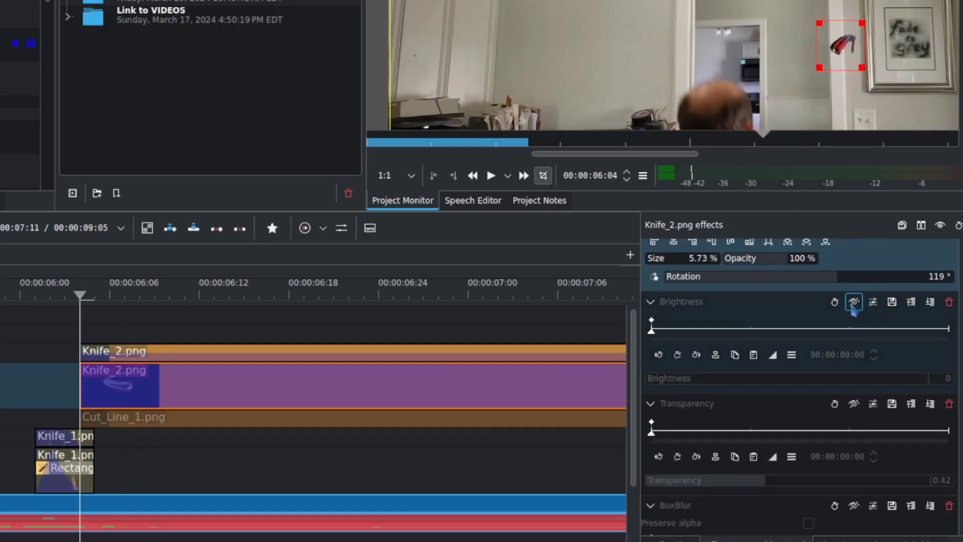
{"action": "left_click", "coordinate": [854, 303]}
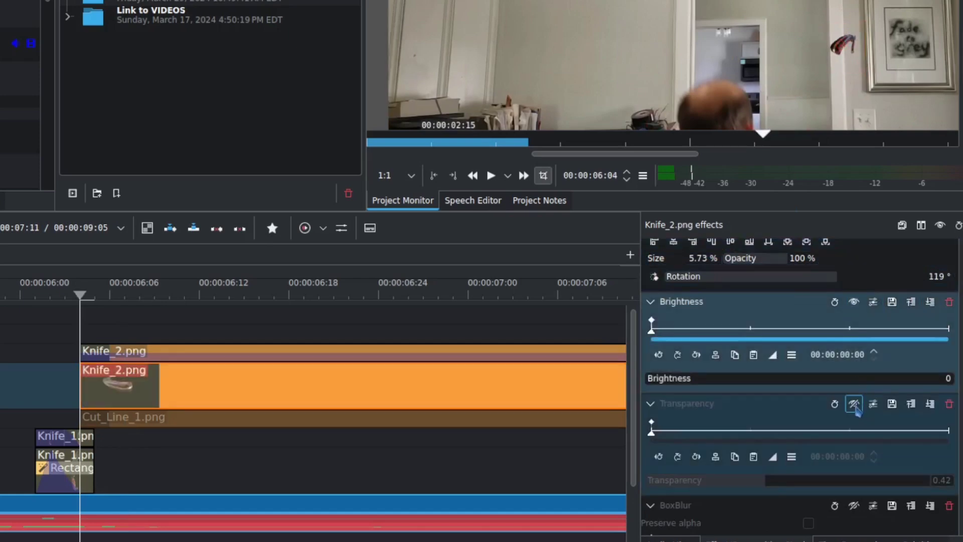
{"action": "left_click", "coordinate": [854, 404]}
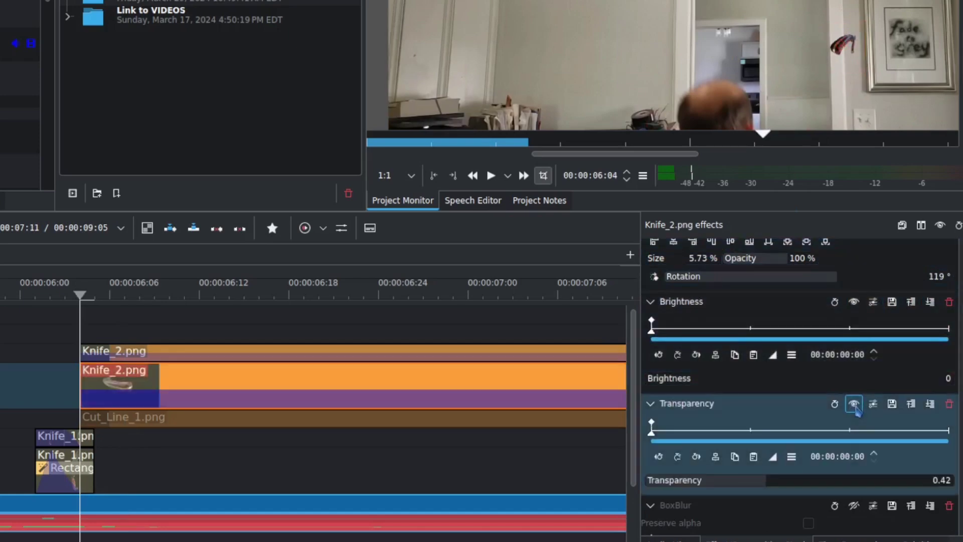
{"action": "left_click", "coordinate": [950, 378]}
{"action": "left_click", "coordinate": [802, 416]}
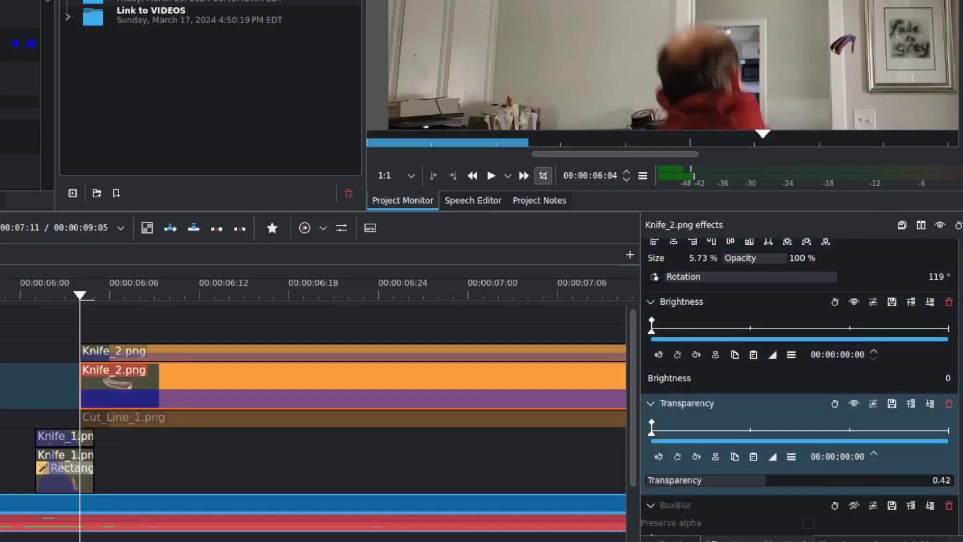
- Re-enable BoxBlur on the lodged shadow, restoring 4% horizontal and 2% vertical blur
{"action": "scroll", "coordinate": [660, 377], "scroll_direction": "down", "scroll_amount": 3}
{"action": "scroll", "coordinate": [798, 381], "scroll_direction": "down", "scroll_amount": 3}
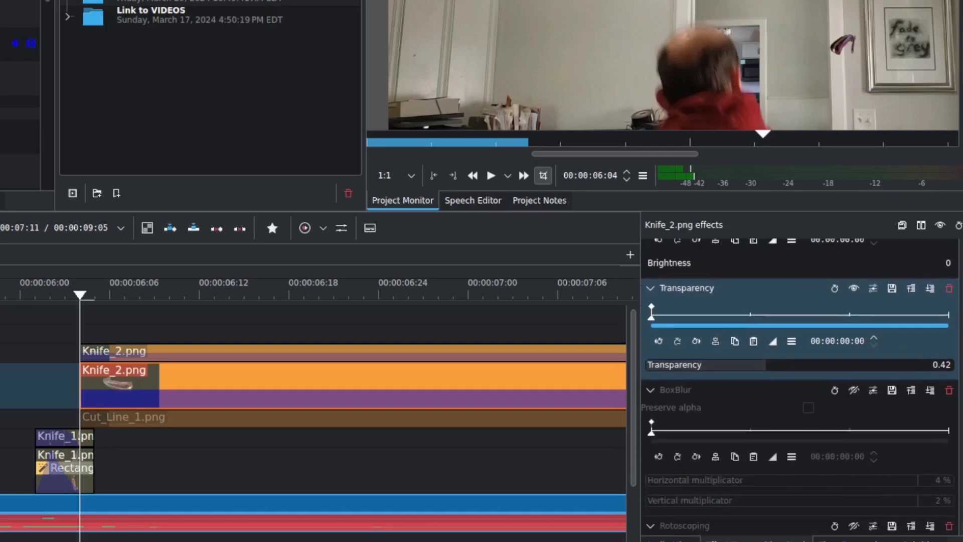
{"action": "left_click", "coordinate": [854, 391]}
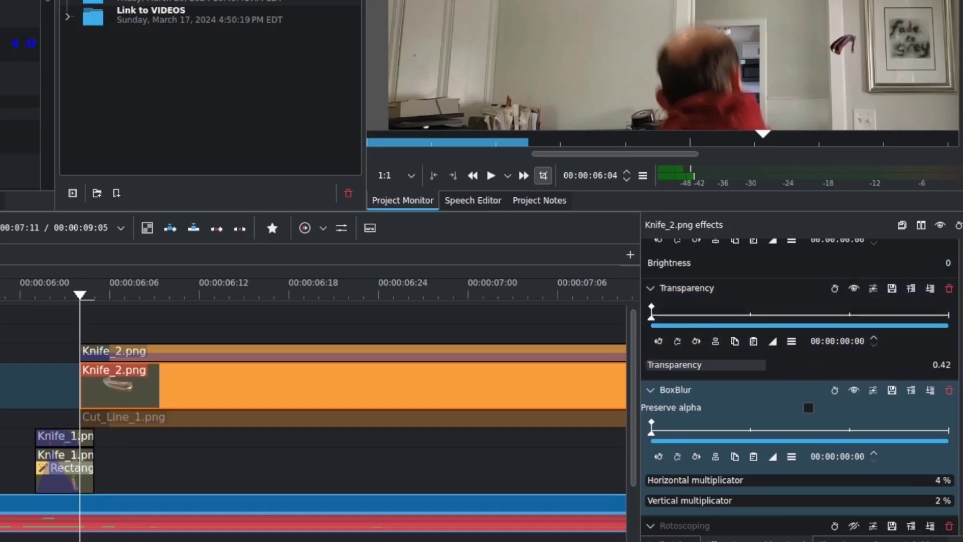
{"action": "scroll", "coordinate": [800, 387], "scroll_direction": "down", "scroll_amount": 2}
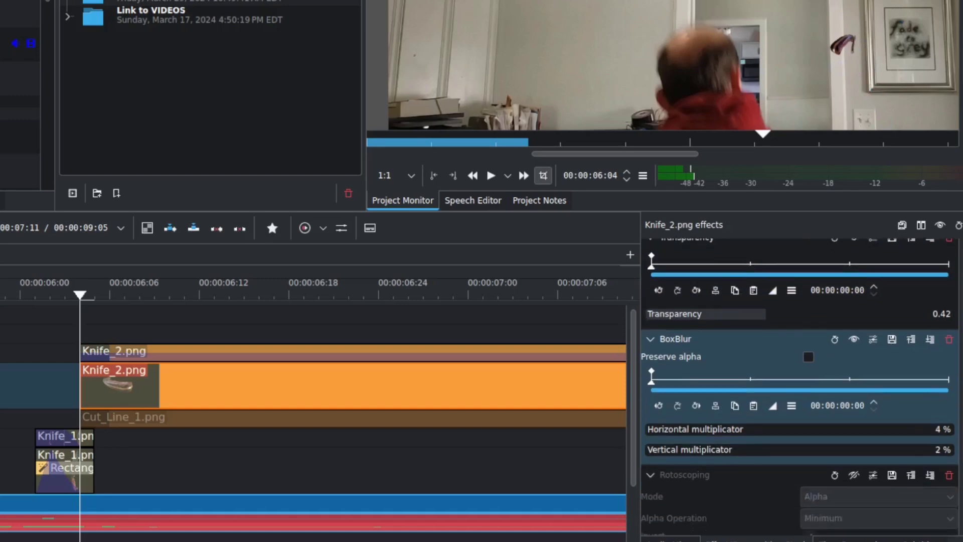
{"action": "scroll", "coordinate": [865, 372], "scroll_direction": "down", "scroll_amount": 4}
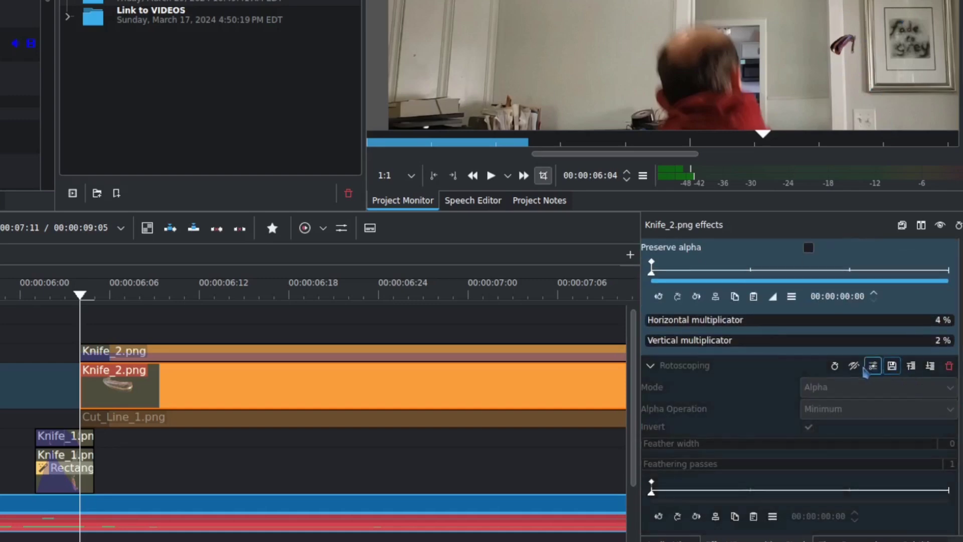
- Re-enable Rotoscoping, then show Cut_Line_1.png's Position and Zoom (X 1014, Y 696, 3.65%) and BoxBlur
{"action": "left_click", "coordinate": [854, 365]}
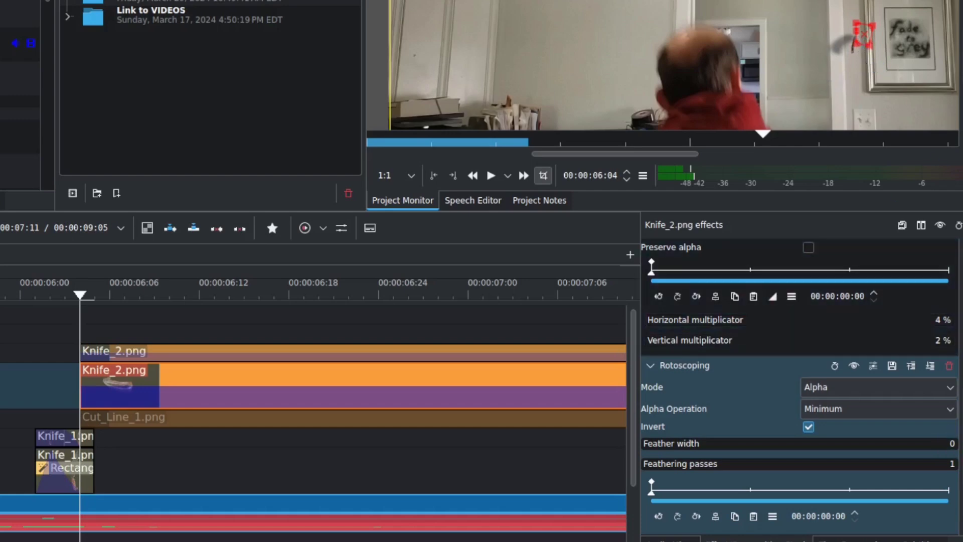
{"action": "left_click", "coordinate": [190, 418]}
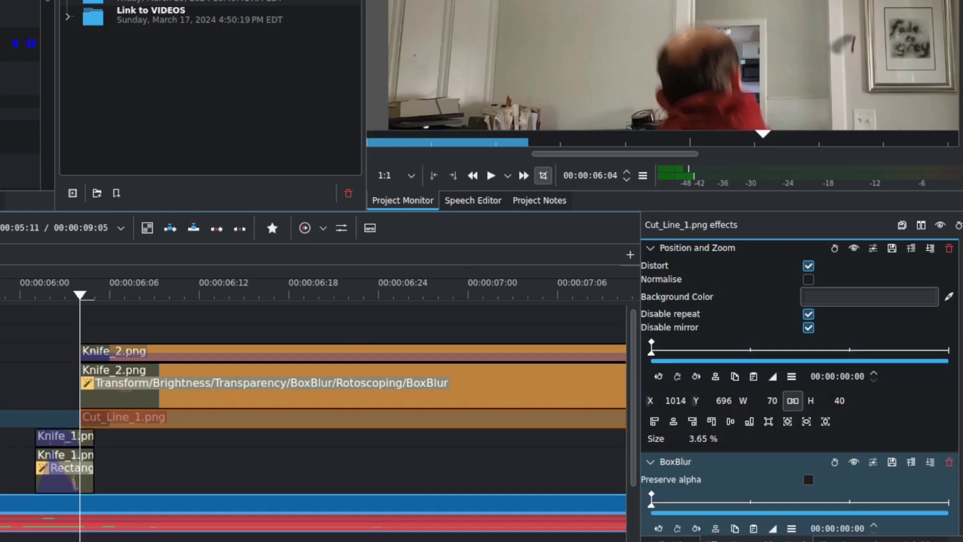
{"action": "left_click", "coordinate": [150, 422]}
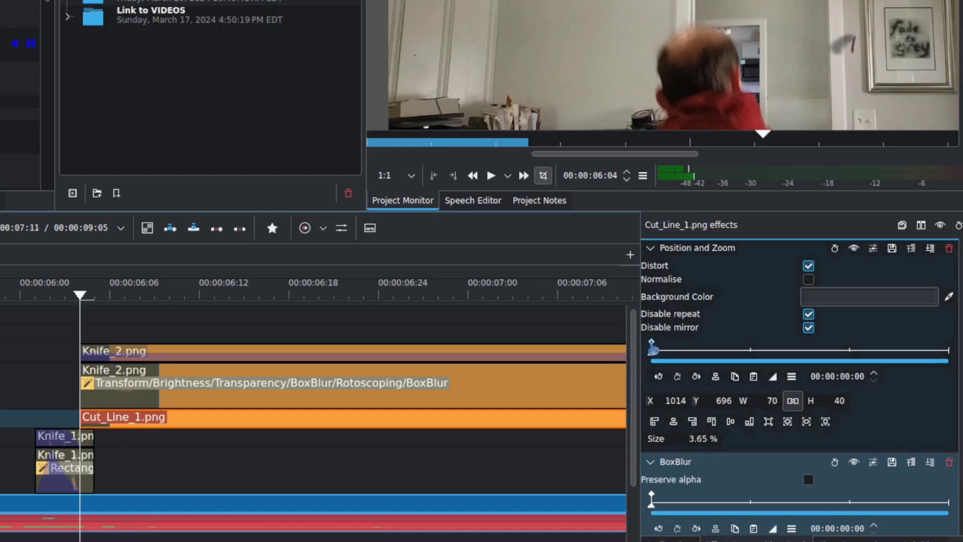
{"action": "left_click", "coordinate": [652, 346]}
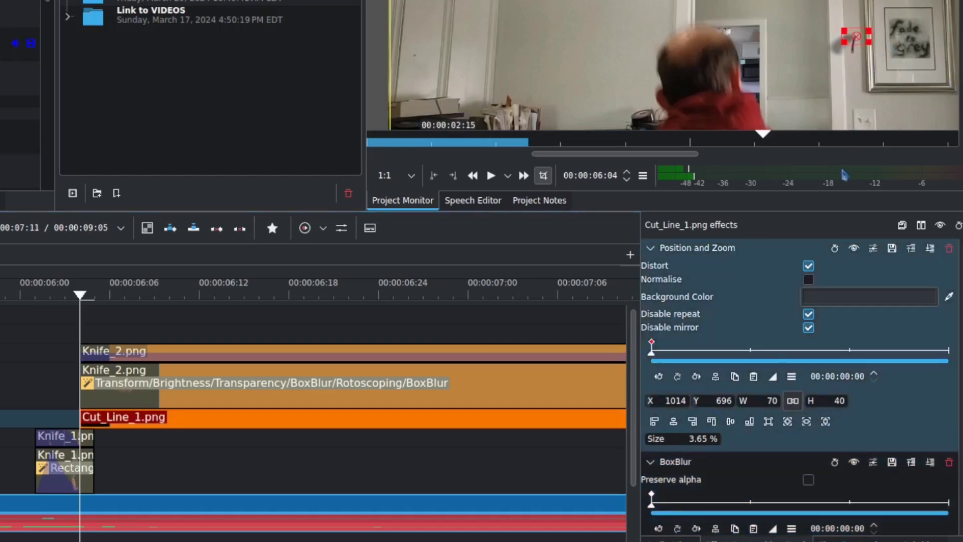
{"action": "scroll", "coordinate": [884, 24], "scroll_direction": "up", "scroll_amount": 5}
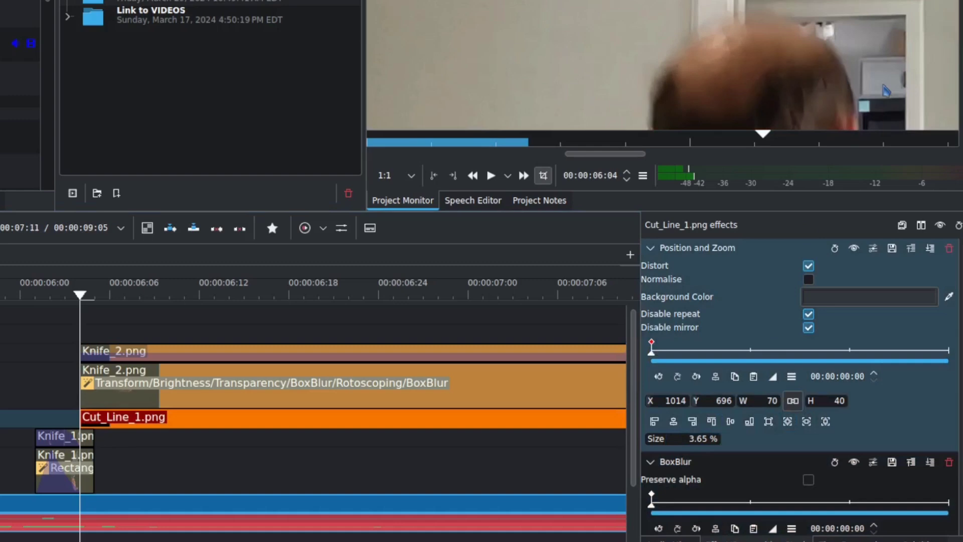
{"action": "left_click_drag", "start_coordinate": [587, 155], "coordinate": [656, 155]}
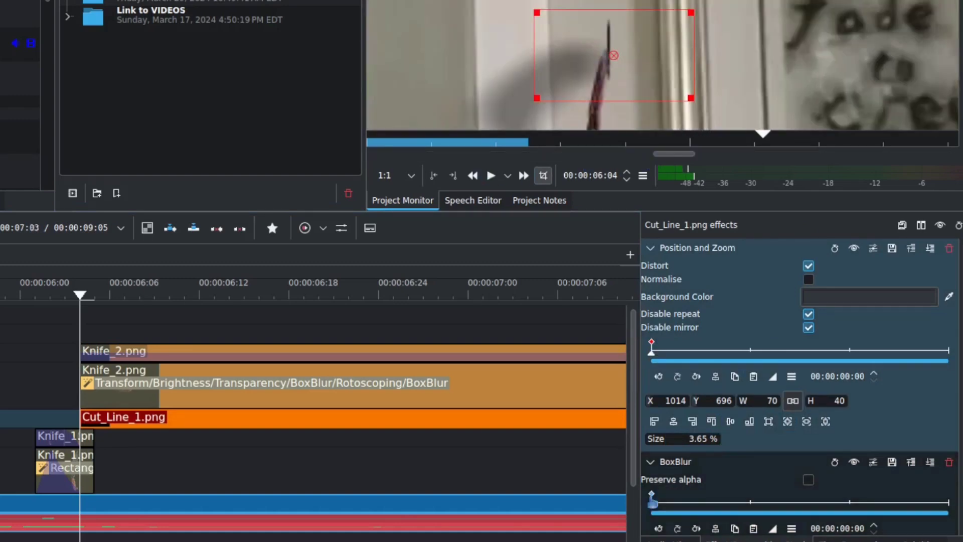
{"action": "left_click", "coordinate": [652, 498]}
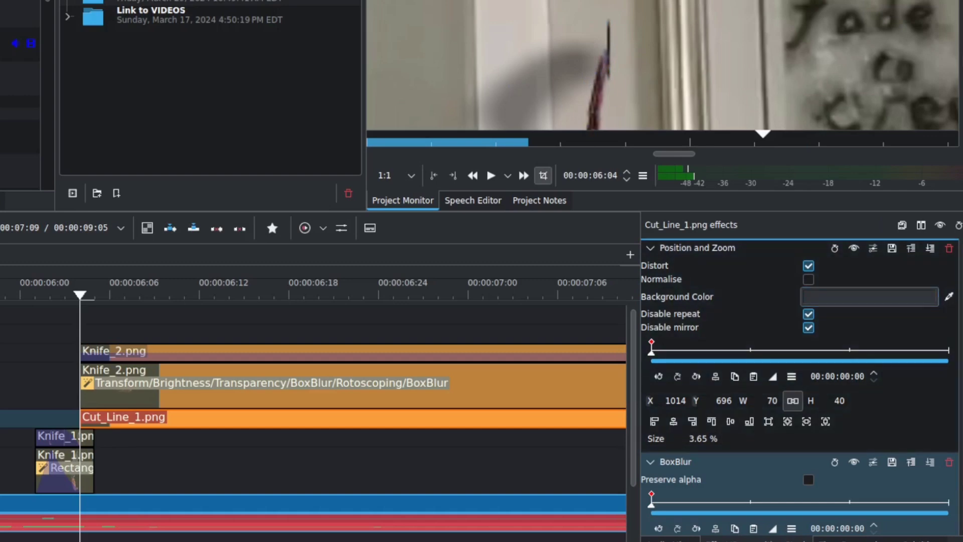
{"action": "scroll", "coordinate": [799, 386], "scroll_direction": "down", "scroll_amount": 2}
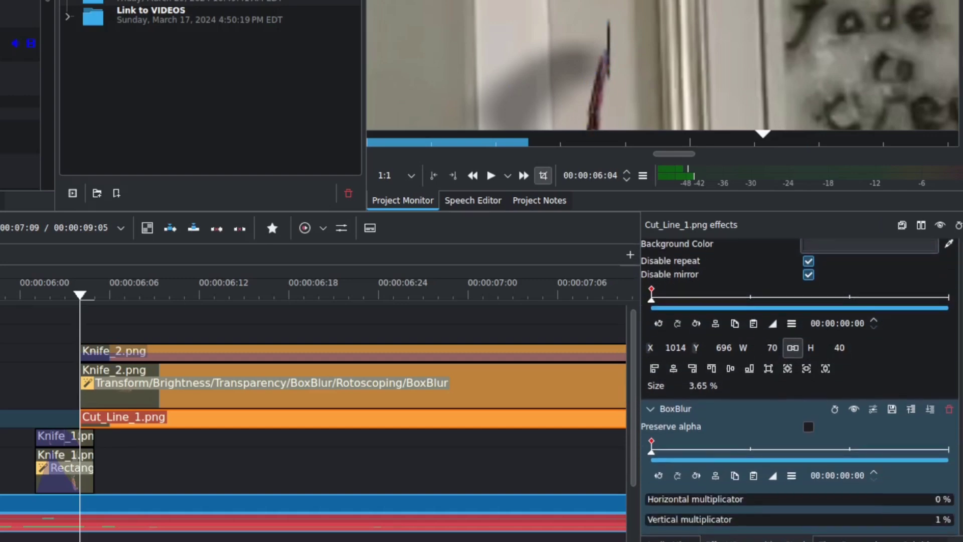
{"action": "scroll", "coordinate": [958, 306], "scroll_direction": "up", "scroll_amount": 2}
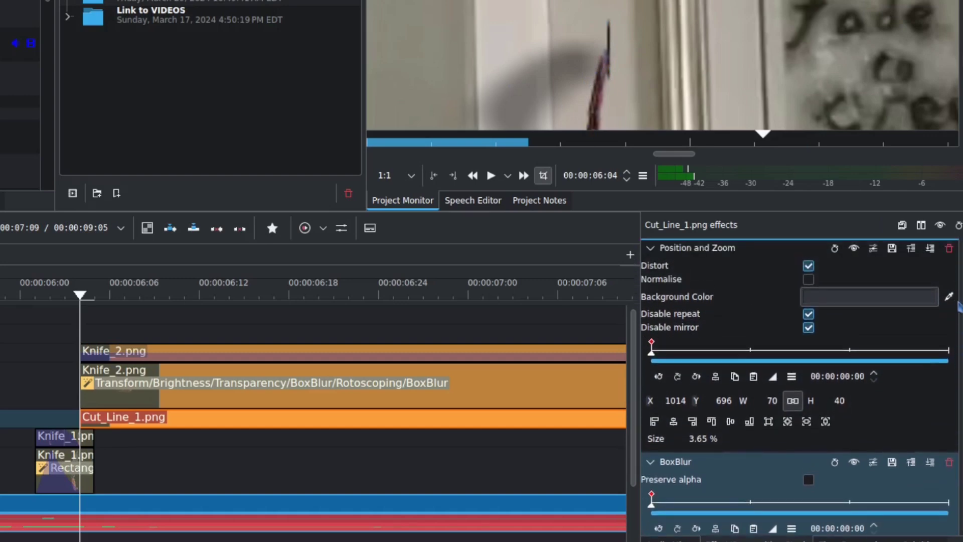
{"action": "scroll", "coordinate": [800, 385], "scroll_direction": "down", "scroll_amount": 2}
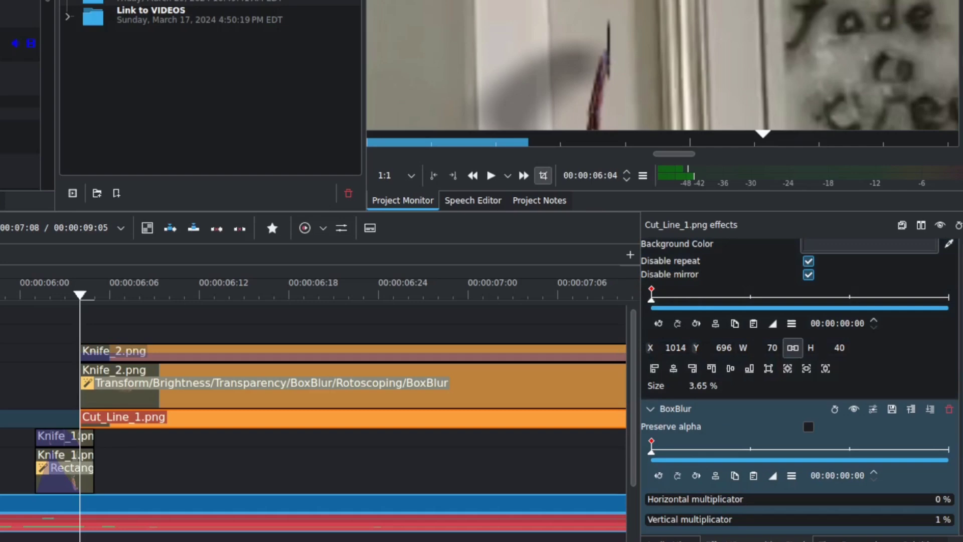
{"action": "scroll", "coordinate": [948, 448], "scroll_direction": "up", "scroll_amount": 2}
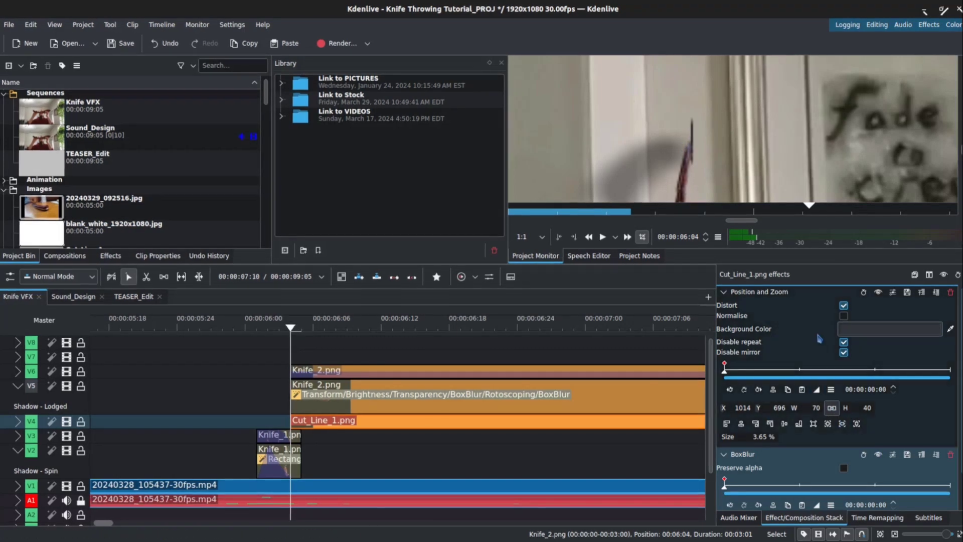
- Zoom the timeline out and bring the playhead back to 00:00:02:01
{"action": "scroll", "coordinate": [859, 344], "scroll_direction": "down", "scroll_amount": 2}
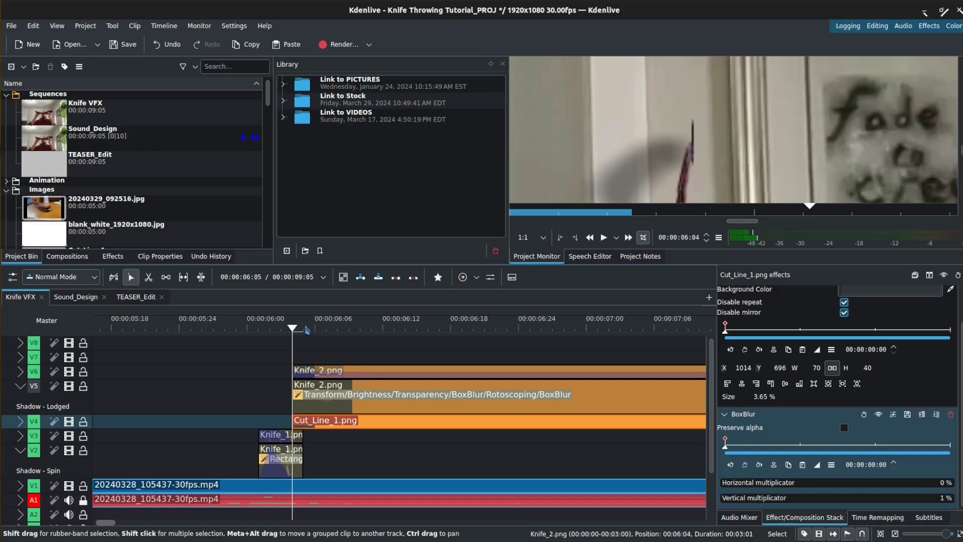
{"action": "scroll", "coordinate": [331, 366], "scroll_direction": "down", "scroll_amount": 5}
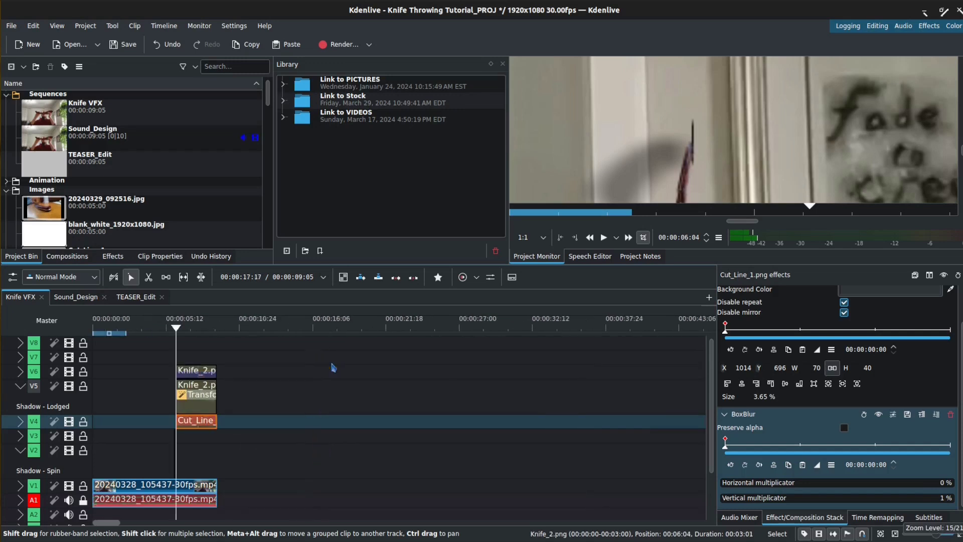
{"action": "left_click_drag", "start_coordinate": [144, 332], "coordinate": [120, 332]}
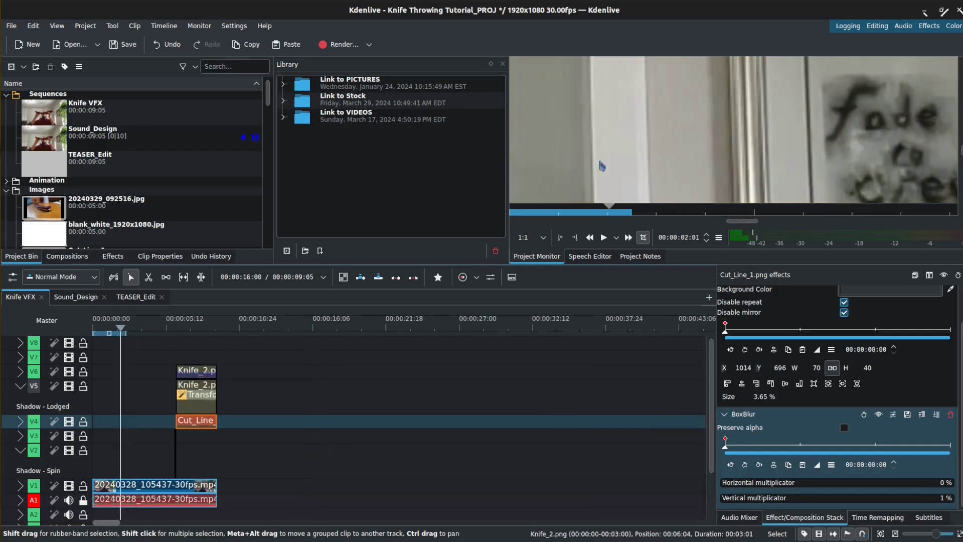
{"action": "scroll", "coordinate": [618, 161], "scroll_direction": "down", "scroll_amount": 4}
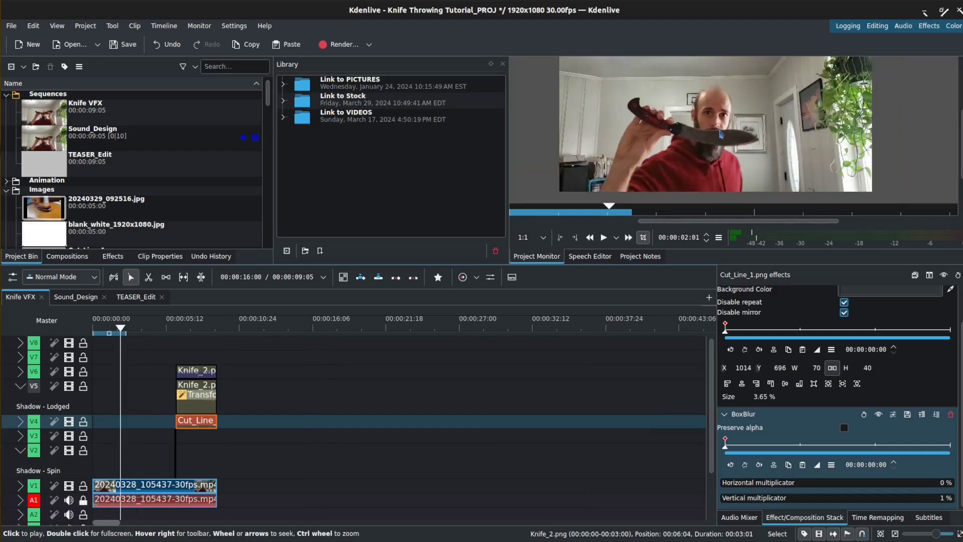
{"action": "scroll", "coordinate": [715, 130], "scroll_direction": "up", "scroll_amount": 3}
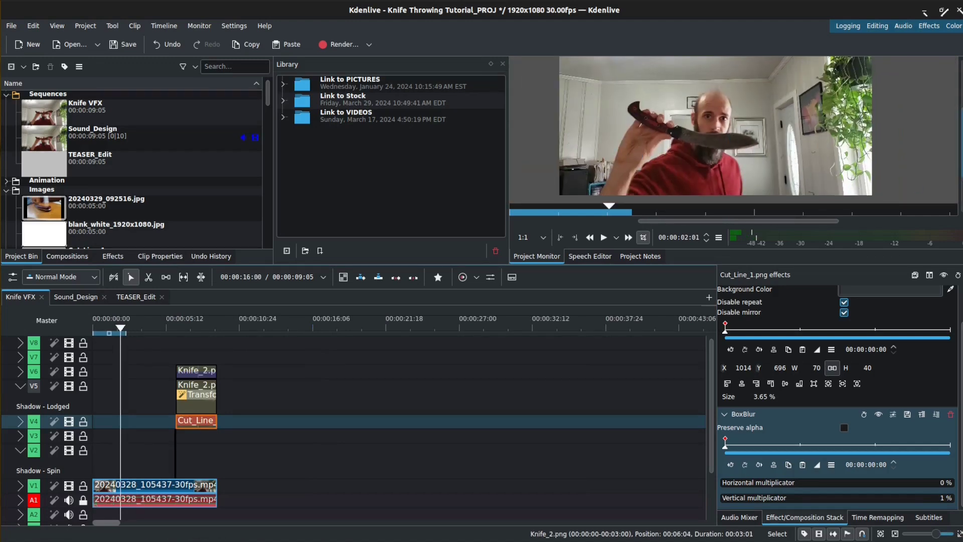
{"action": "scroll", "coordinate": [715, 129], "scroll_direction": "down", "scroll_amount": 2}
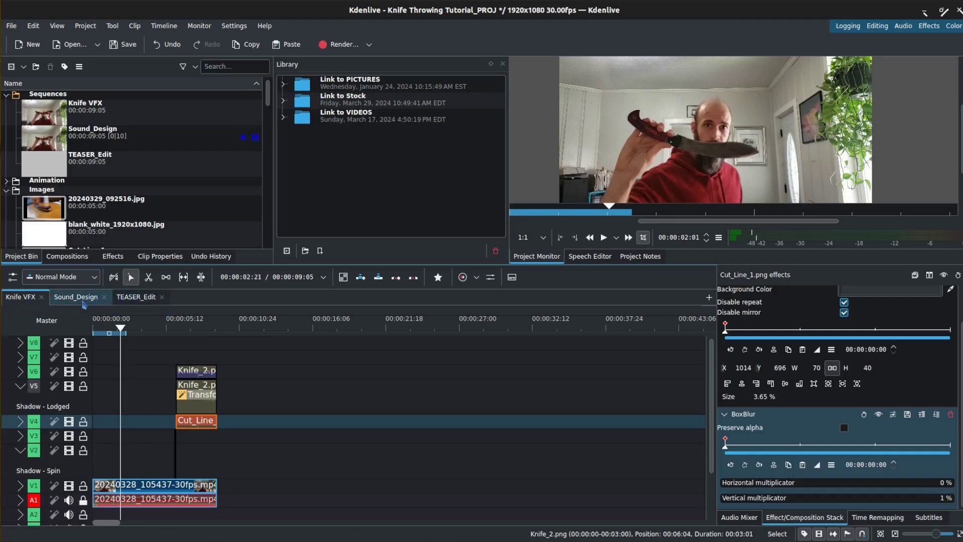
- In Sound_Design, zoom to the 6-second knife impact and select the short V1 clip's Transform
{"action": "left_click", "coordinate": [83, 301]}
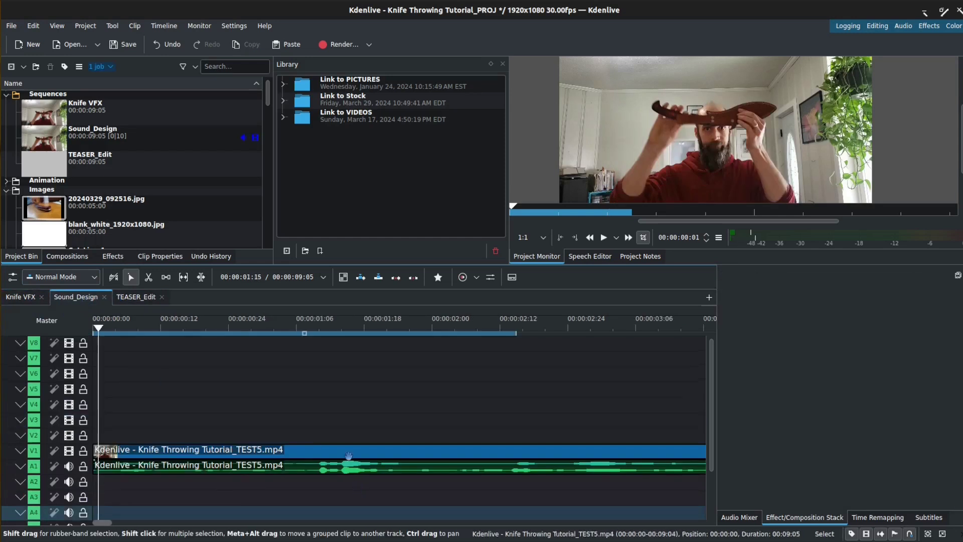
{"action": "scroll", "coordinate": [258, 407], "scroll_direction": "down", "scroll_amount": 5}
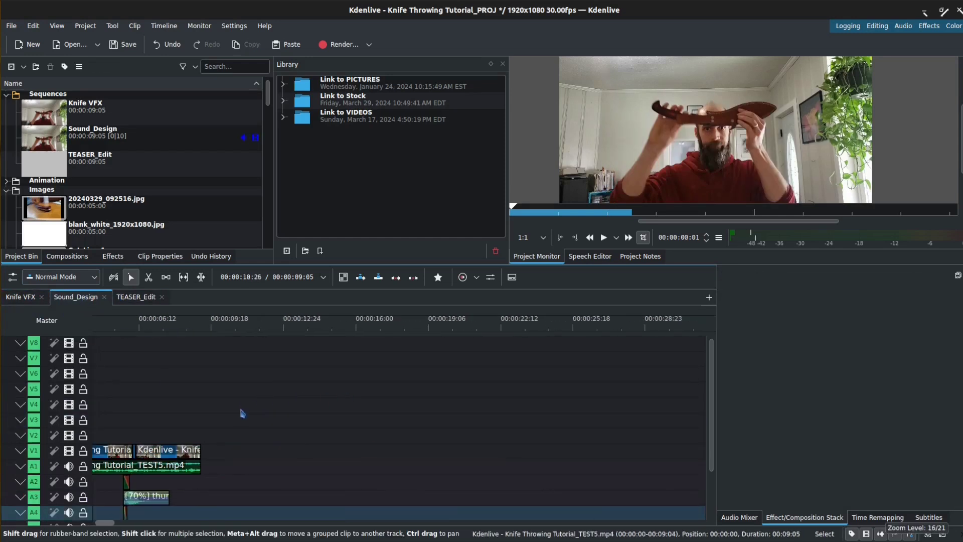
{"action": "mouse_move", "coordinate": [141, 329]}
{"action": "left_mouse_down"}
{"action": "mouse_move", "coordinate": [123, 329]}
{"action": "mouse_move", "coordinate": [145, 328]}
{"action": "left_mouse_up"}
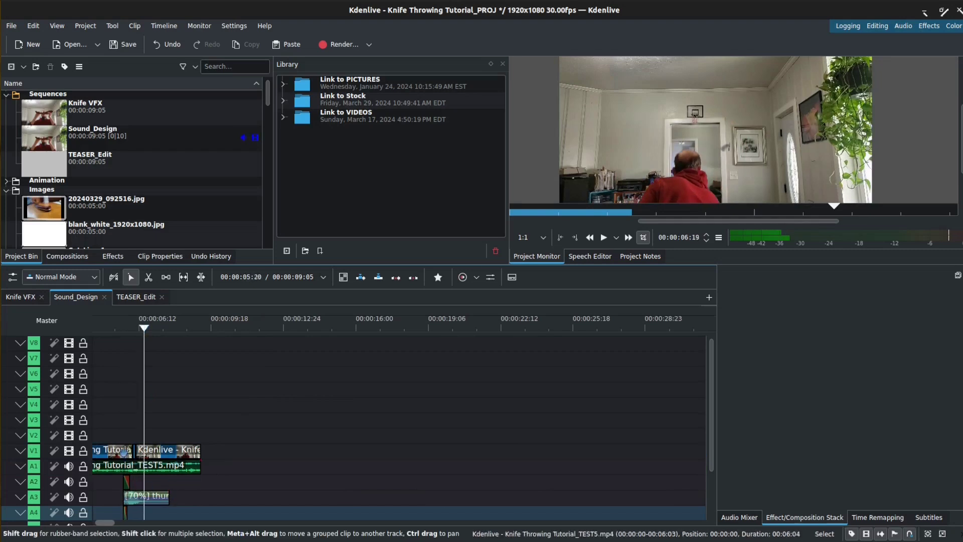
{"action": "scroll", "coordinate": [218, 414], "scroll_direction": "left", "scroll_amount": 3}
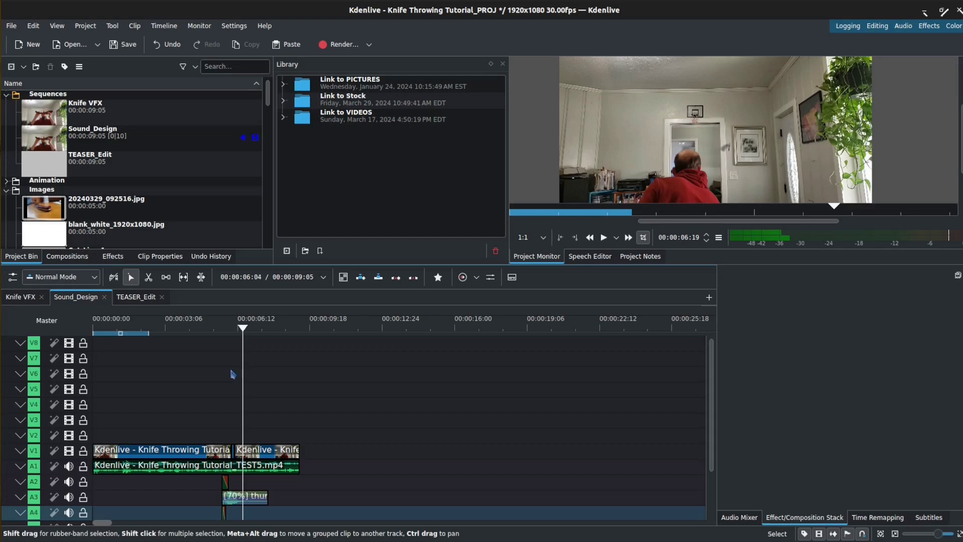
{"action": "scroll", "coordinate": [231, 450], "scroll_direction": "up", "scroll_amount": 5}
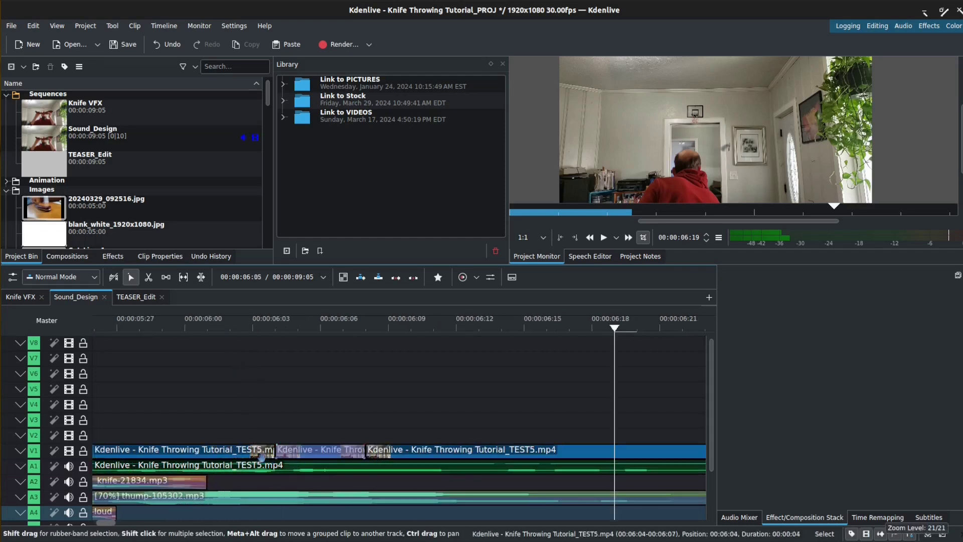
{"action": "left_click", "coordinate": [307, 451]}
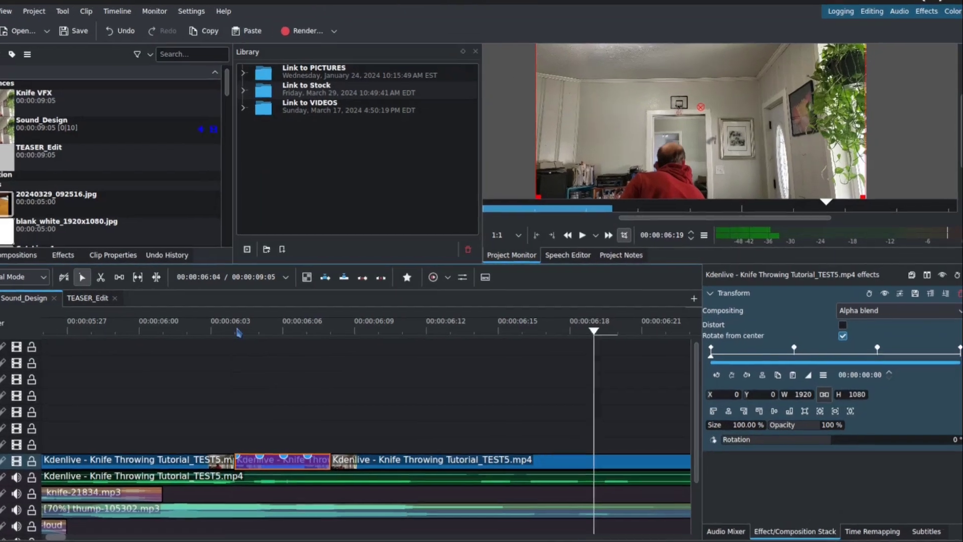
{"action": "left_click", "coordinate": [322, 326]}
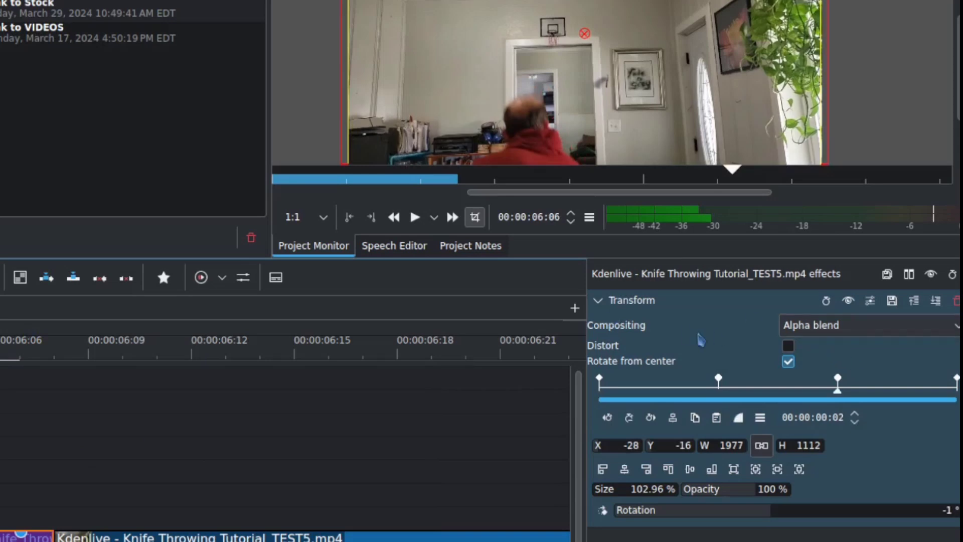
{"action": "left_click", "coordinate": [718, 379]}
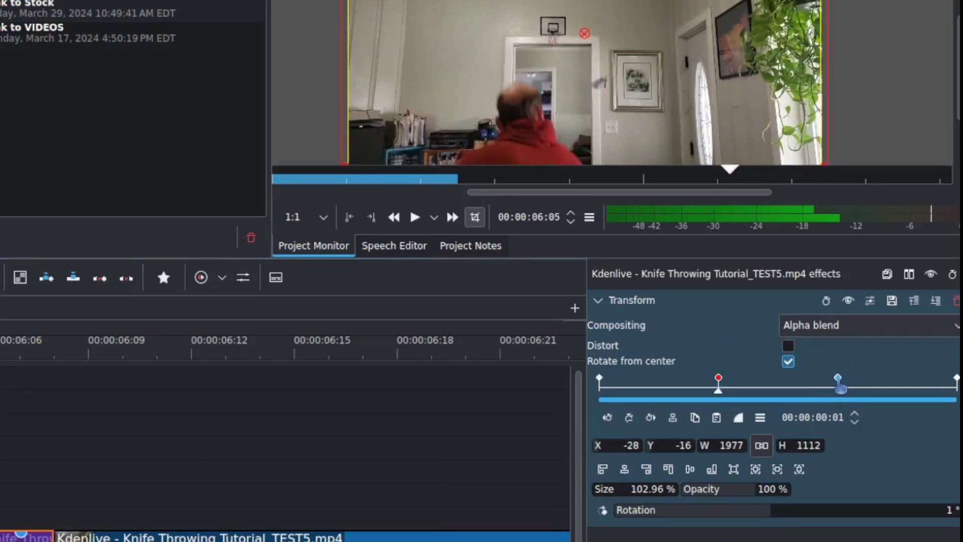
{"action": "left_click", "coordinate": [838, 385]}
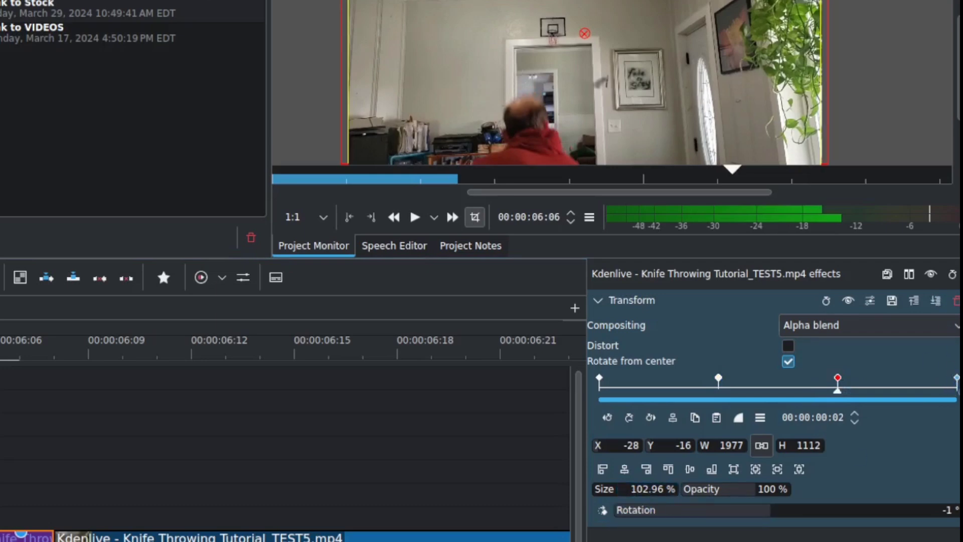
{"action": "left_click", "coordinate": [956, 379]}
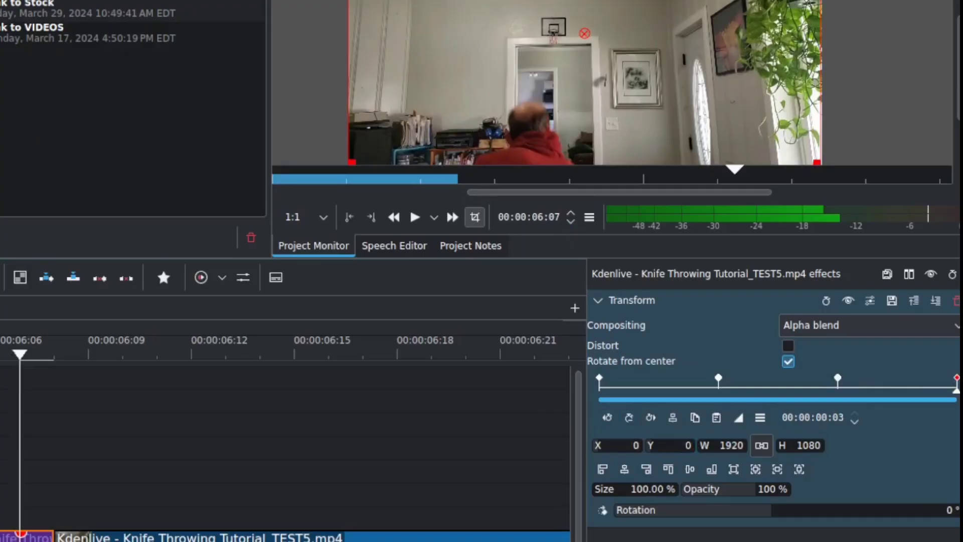
{"action": "left_click", "coordinate": [1, 354]}
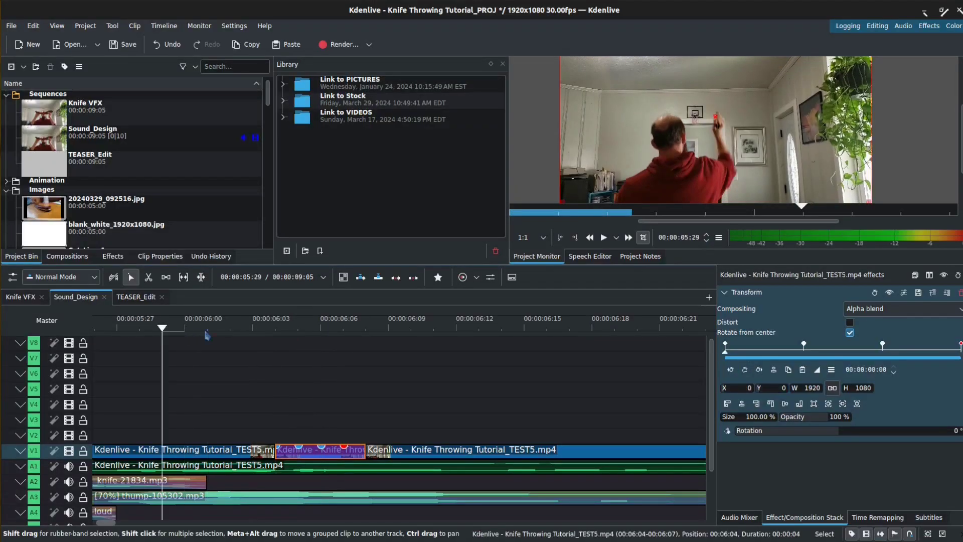